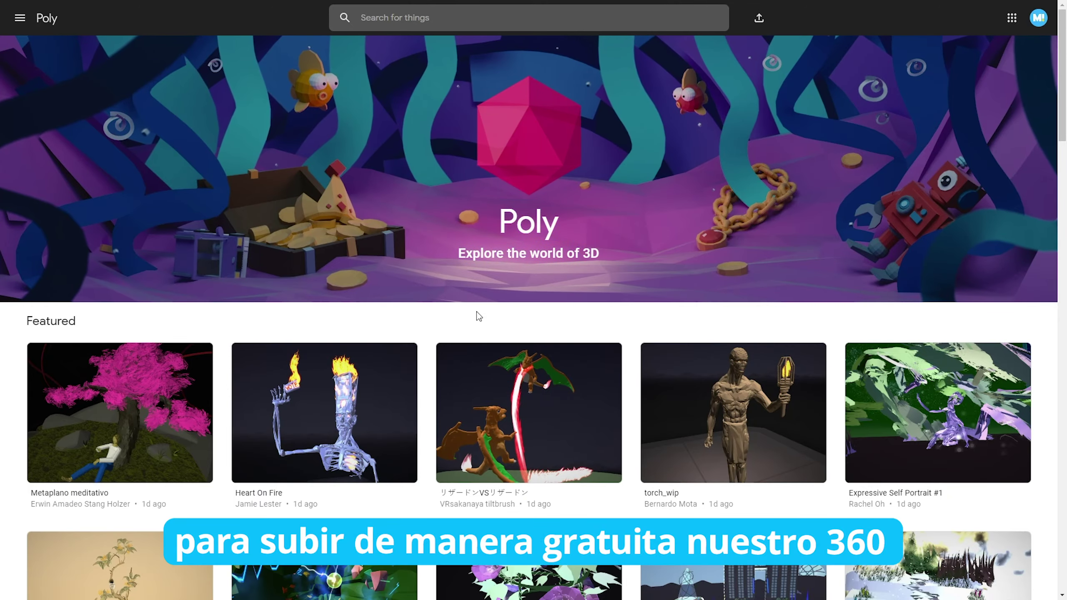
- Scroll through the featured Poly models and return to the top of the page
{"action": "scroll", "coordinate": [479, 315], "scroll_direction": "down", "scroll_amount": 4}
{"action": "scroll", "coordinate": [483, 323], "scroll_direction": "down", "scroll_amount": 6}
{"action": "scroll", "coordinate": [483, 327], "scroll_direction": "down", "scroll_amount": 3}
{"action": "scroll", "coordinate": [579, 321], "scroll_direction": "down", "scroll_amount": 6}
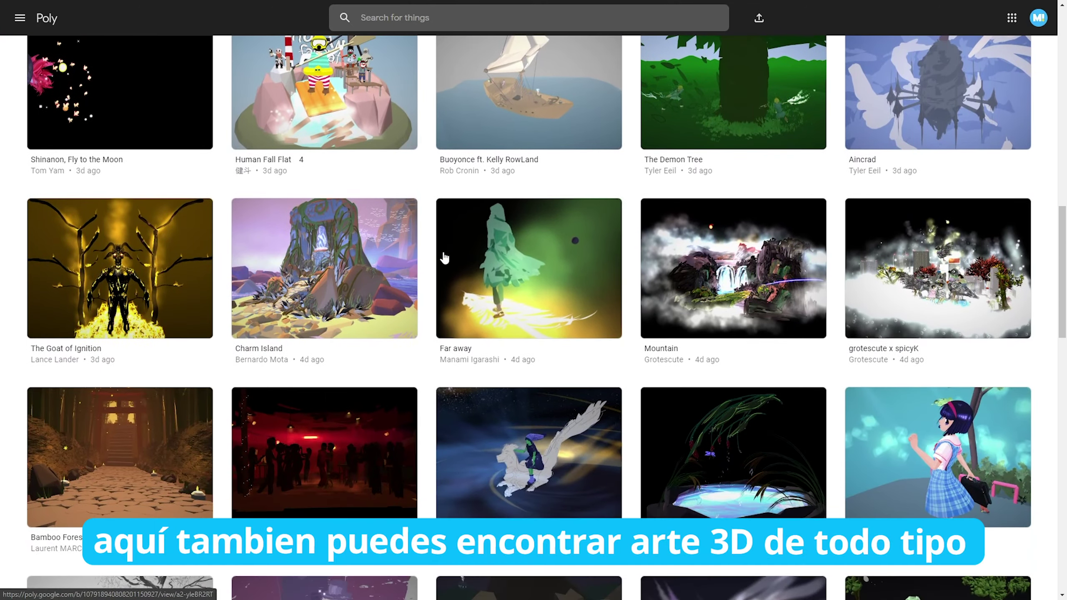
{"action": "scroll", "coordinate": [443, 257], "scroll_direction": "up", "scroll_amount": 9}
{"action": "scroll", "coordinate": [484, 340], "scroll_direction": "up", "scroll_amount": 12}
- Search Poly for 360 and look around the Grand Canyon panorama
{"action": "left_click", "coordinate": [422, 24]}
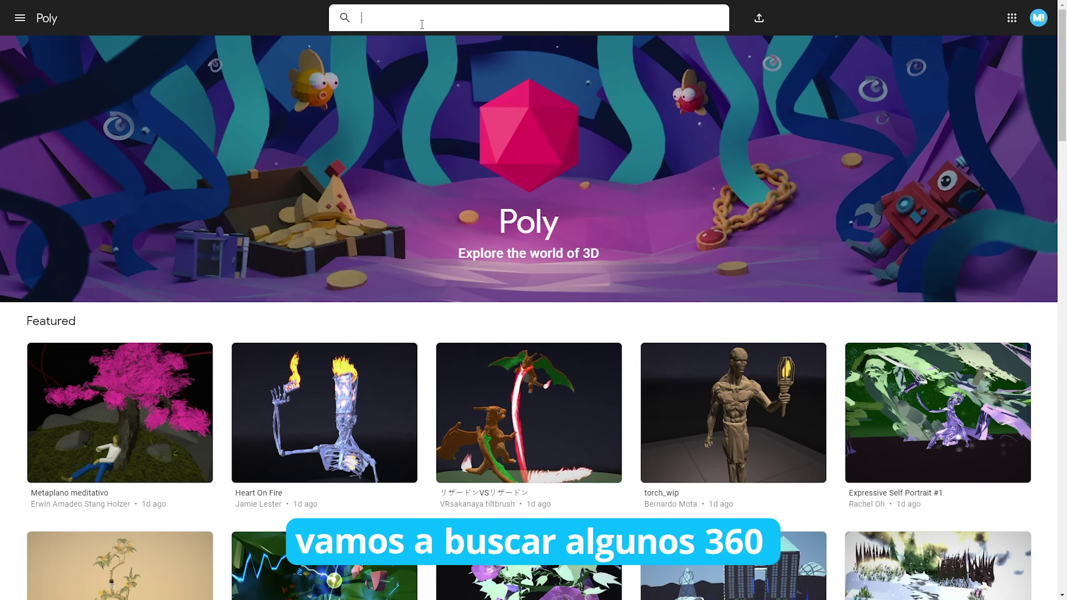
{"action": "type", "text": "360"}
{"action": "key", "text": "Return"}
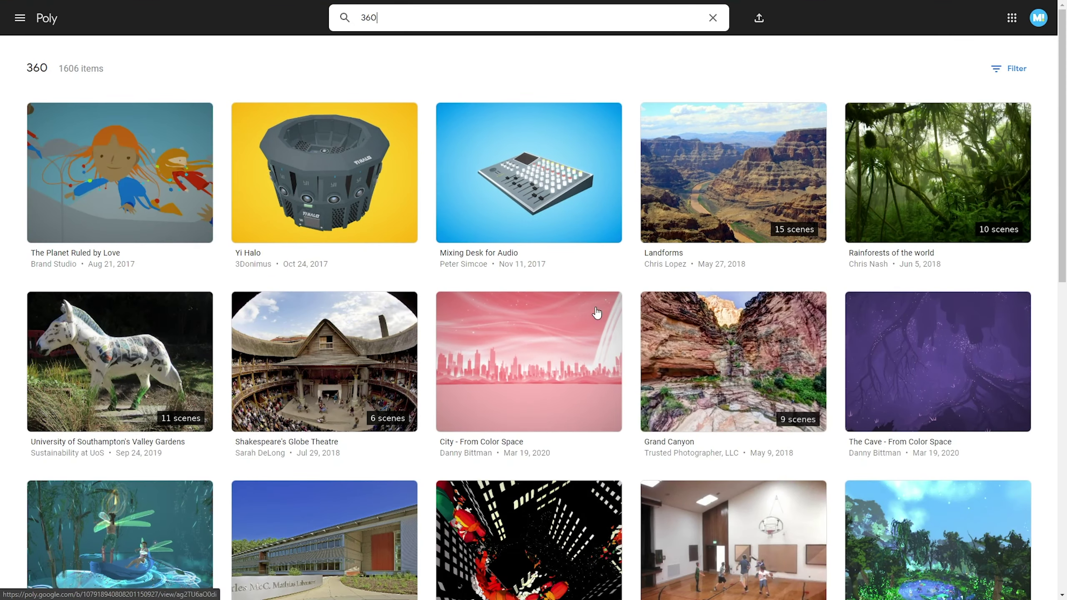
{"action": "left_click", "coordinate": [754, 439]}
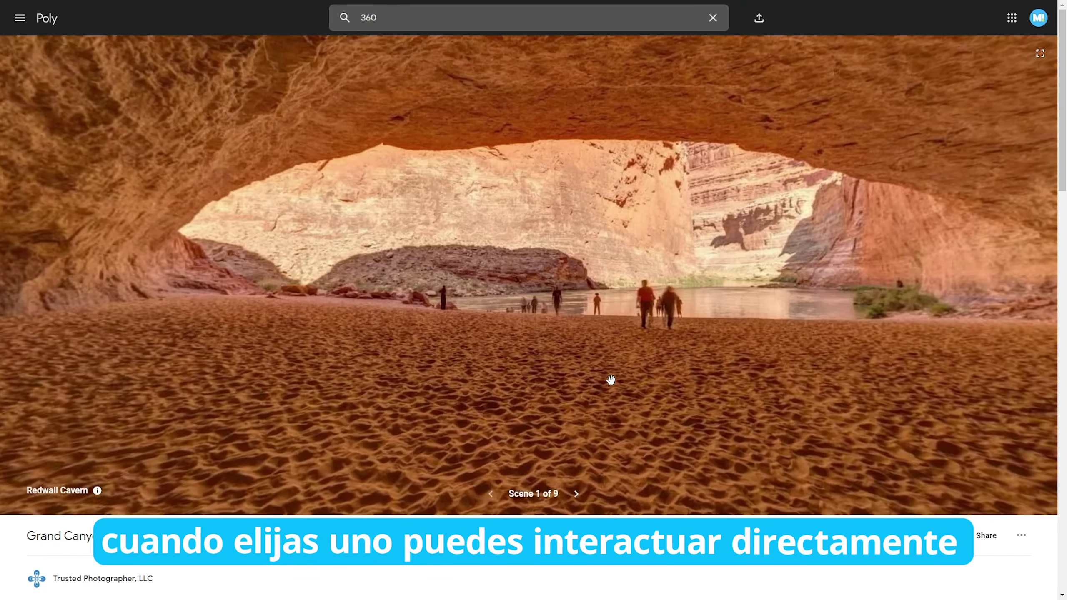
{"action": "mouse_move", "coordinate": [609, 379]}
{"action": "left_mouse_down"}
{"action": "mouse_move", "coordinate": [338, 291]}
{"action": "mouse_move", "coordinate": [357, 314]}
{"action": "mouse_move", "coordinate": [693, 314]}
{"action": "mouse_move", "coordinate": [392, 313]}
{"action": "mouse_move", "coordinate": [556, 291]}
{"action": "mouse_move", "coordinate": [273, 200]}
{"action": "left_mouse_up"}
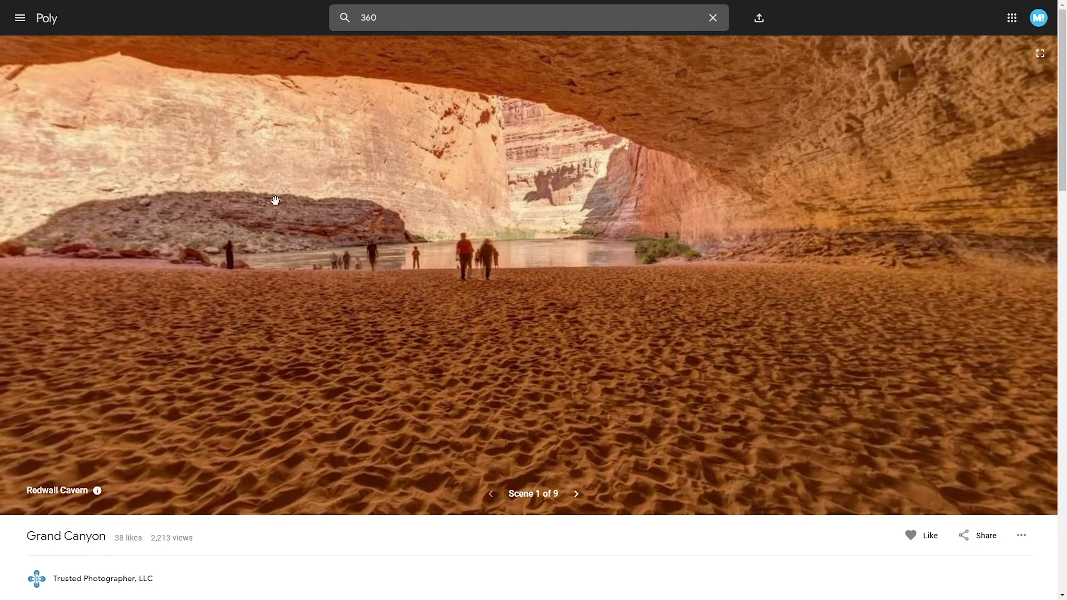
- Return to the 360 search results and scroll down the list
{"action": "key", "text": "alt+Left"}
{"action": "scroll", "coordinate": [294, 231], "scroll_direction": "down", "scroll_amount": 4}
{"action": "scroll", "coordinate": [397, 261], "scroll_direction": "down", "scroll_amount": 2}
{"action": "scroll", "coordinate": [397, 261], "scroll_direction": "down", "scroll_amount": 5}
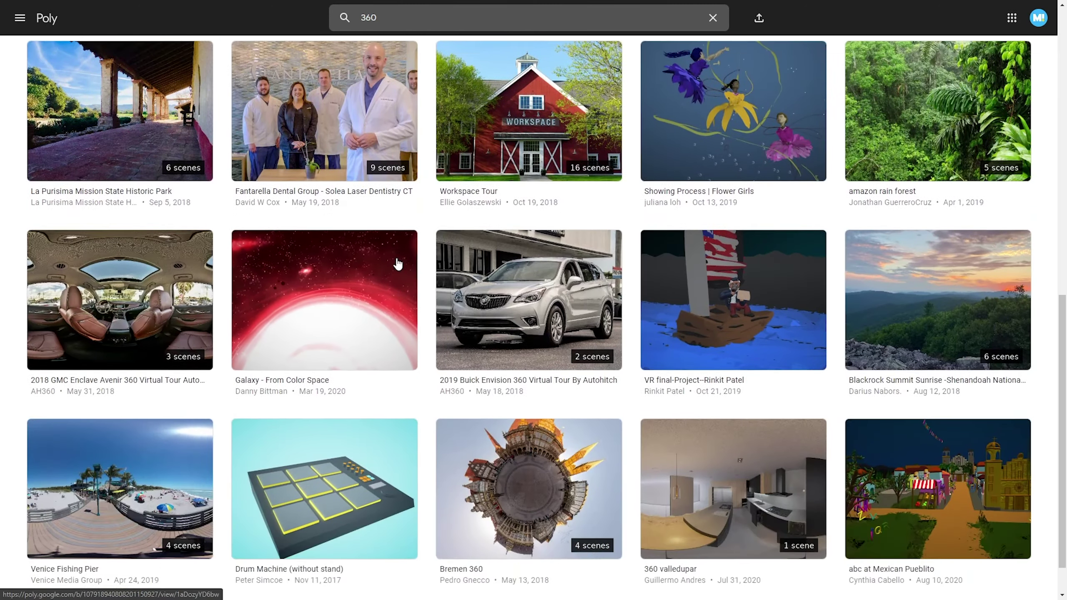
{"action": "scroll", "coordinate": [397, 260], "scroll_direction": "down", "scroll_amount": 3}
{"action": "left_click", "coordinate": [727, 215]}
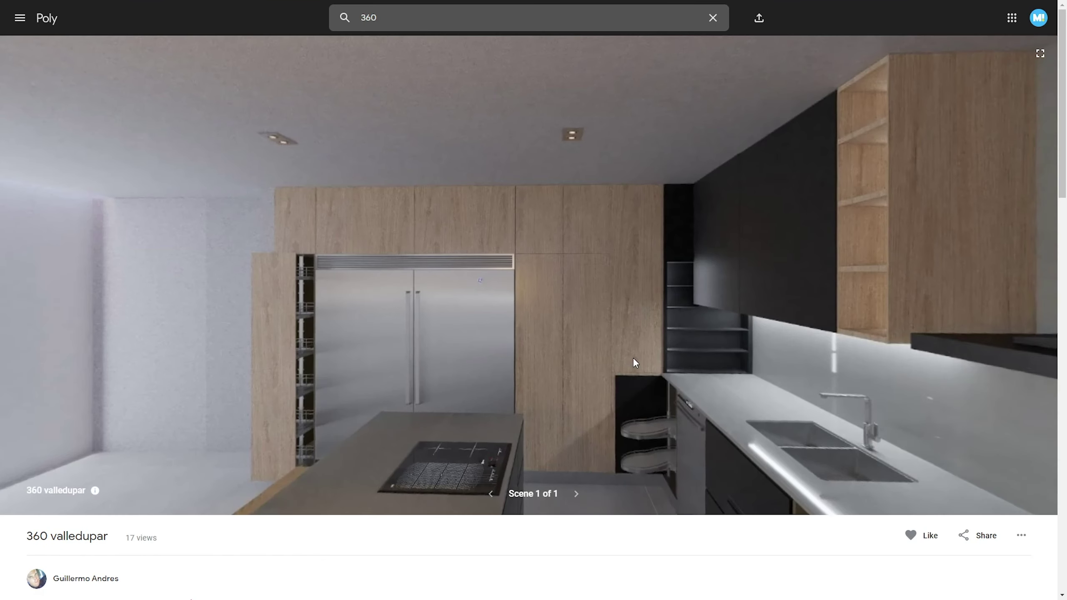
{"action": "mouse_move", "coordinate": [634, 362]}
{"action": "left_mouse_down"}
{"action": "mouse_move", "coordinate": [586, 269]}
{"action": "mouse_move", "coordinate": [745, 346]}
{"action": "mouse_move", "coordinate": [654, 282]}
{"action": "mouse_move", "coordinate": [726, 279]}
{"action": "mouse_move", "coordinate": [452, 262]}
{"action": "mouse_move", "coordinate": [447, 309]}
{"action": "mouse_move", "coordinate": [655, 327]}
{"action": "mouse_move", "coordinate": [508, 298]}
{"action": "mouse_move", "coordinate": [412, 316]}
{"action": "mouse_move", "coordinate": [638, 317]}
{"action": "left_mouse_up"}
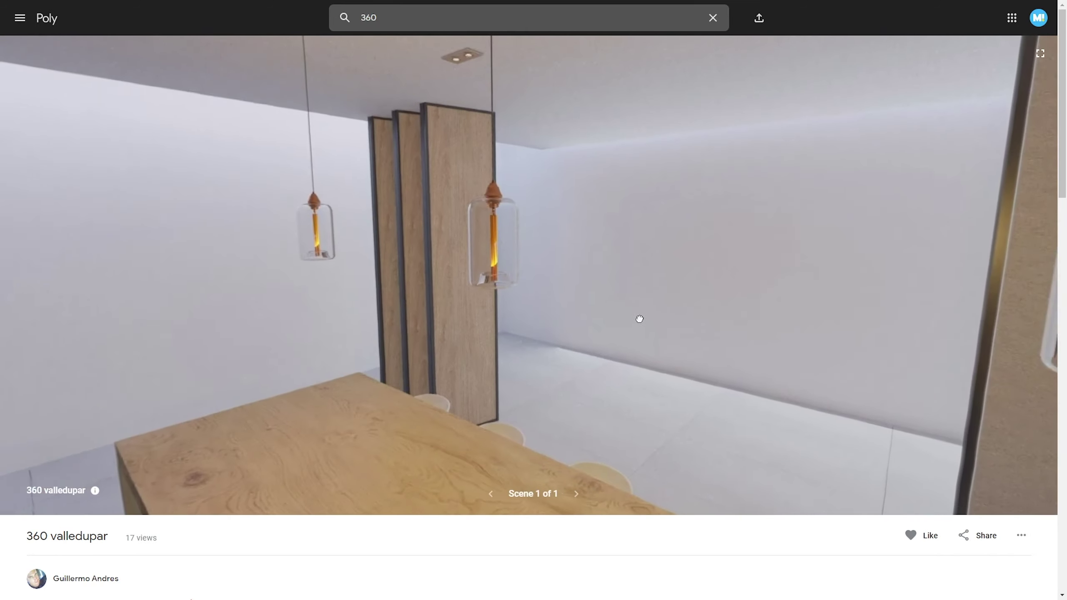
{"action": "key", "text": "alt+Left"}
{"action": "scroll", "coordinate": [545, 313], "scroll_direction": "up", "scroll_amount": 5}
{"action": "scroll", "coordinate": [545, 313], "scroll_direction": "up", "scroll_amount": 10}
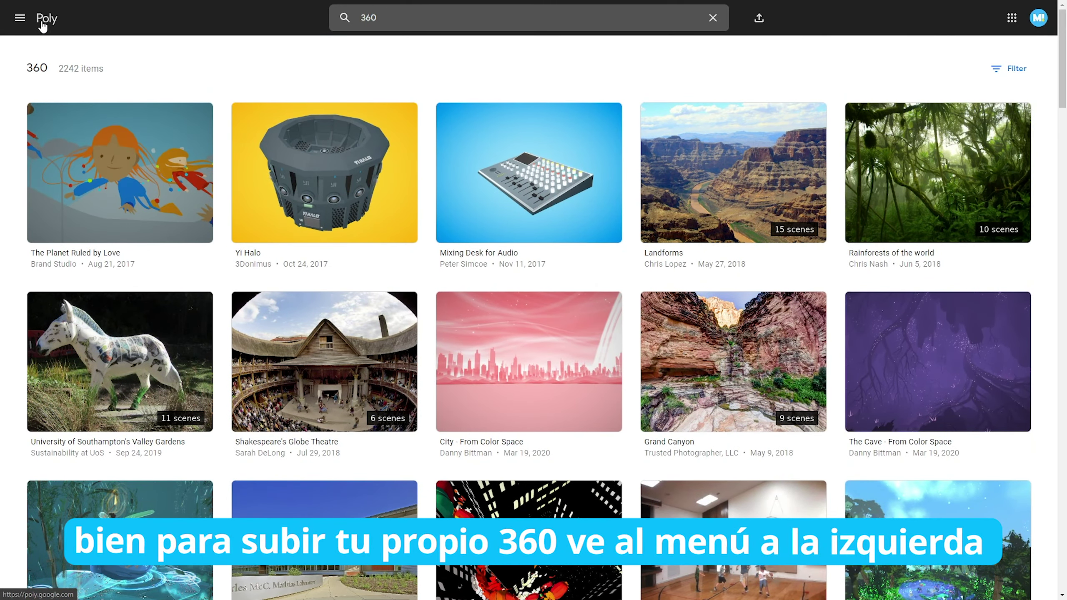
- Go to your empty profile page from the menu and follow its Tour Creator link
{"action": "left_click", "coordinate": [20, 18]}
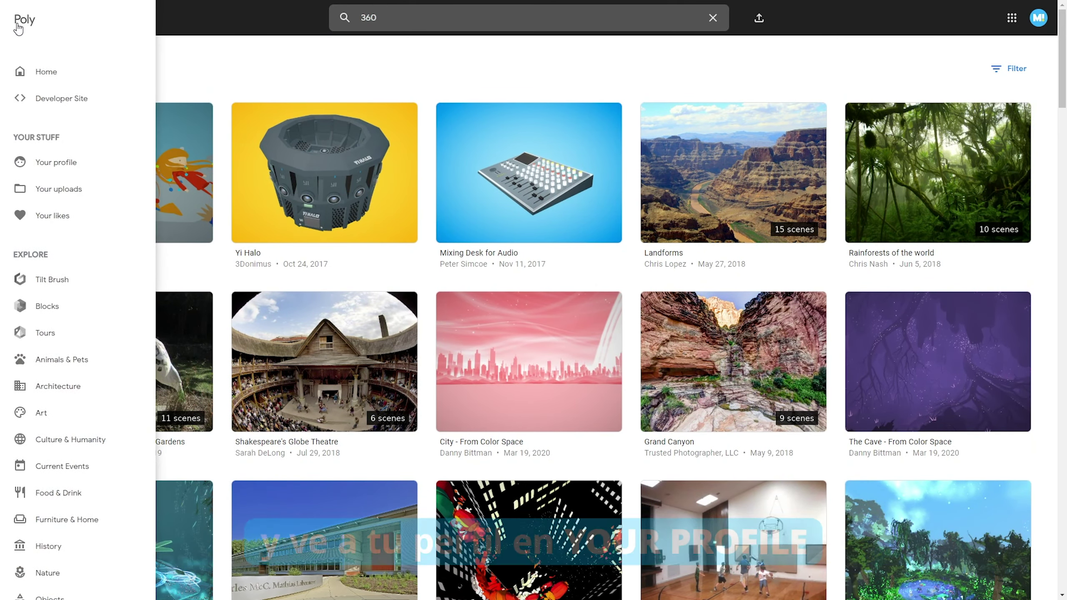
{"action": "left_click", "coordinate": [67, 167]}
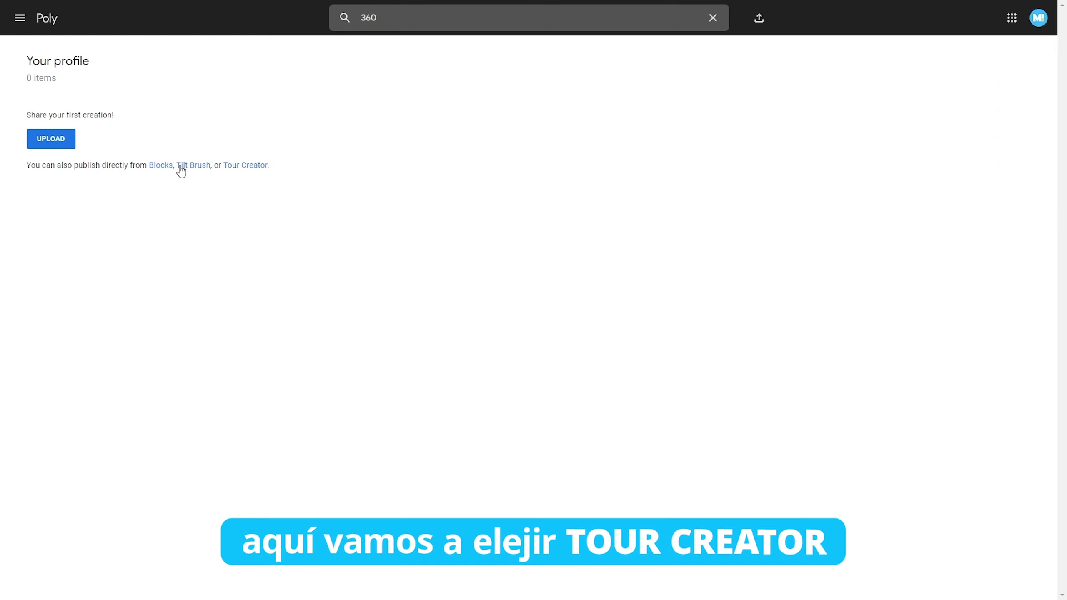
{"action": "left_click", "coordinate": [252, 167]}
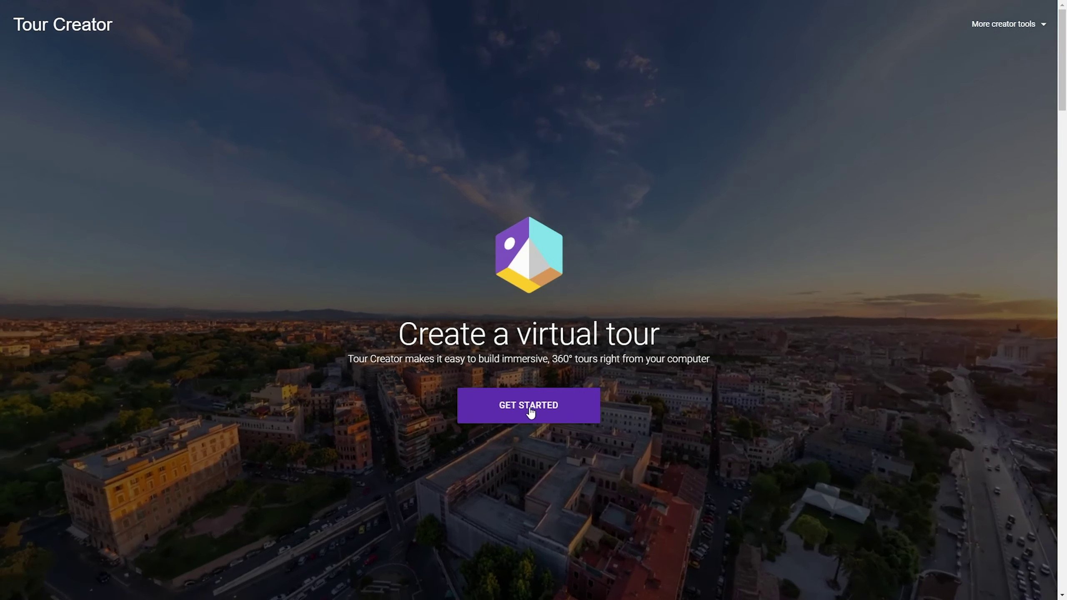
- Start Tour Creator with GET STARTED and let sign-in reach the welcome dashboard
{"action": "left_click", "coordinate": [528, 412]}
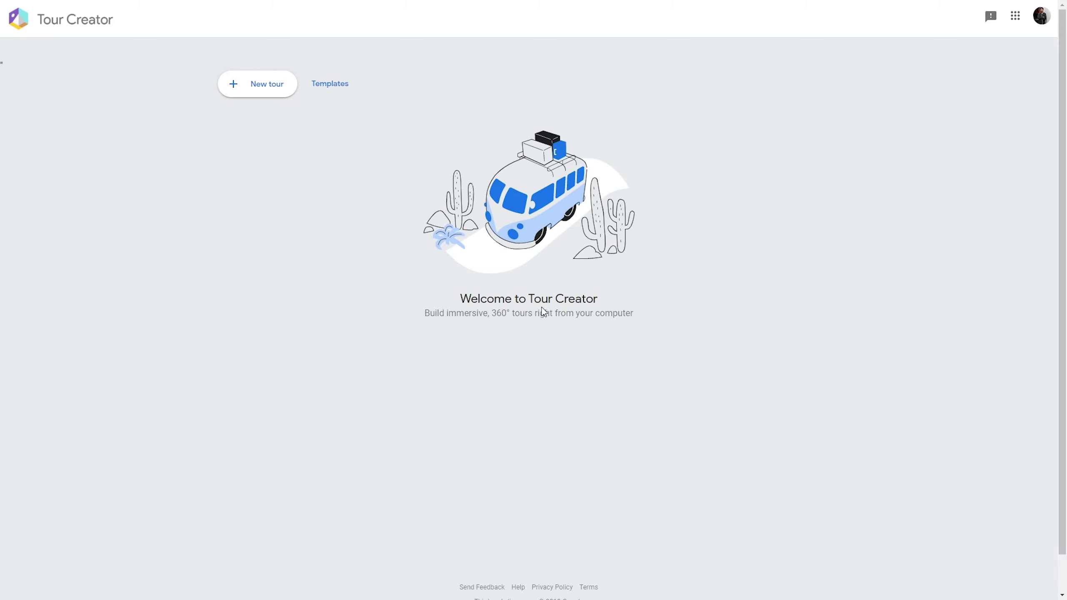
- Start a new tour titled 'Tutorial 360' and use the same text as its description
{"action": "left_click", "coordinate": [256, 89]}
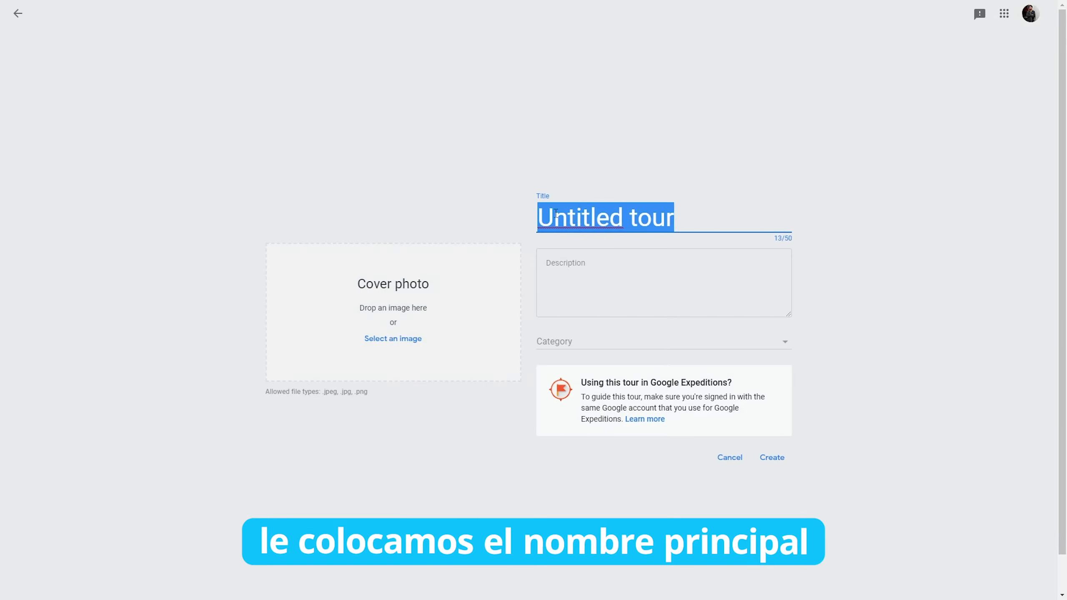
{"action": "type", "text": "T"}
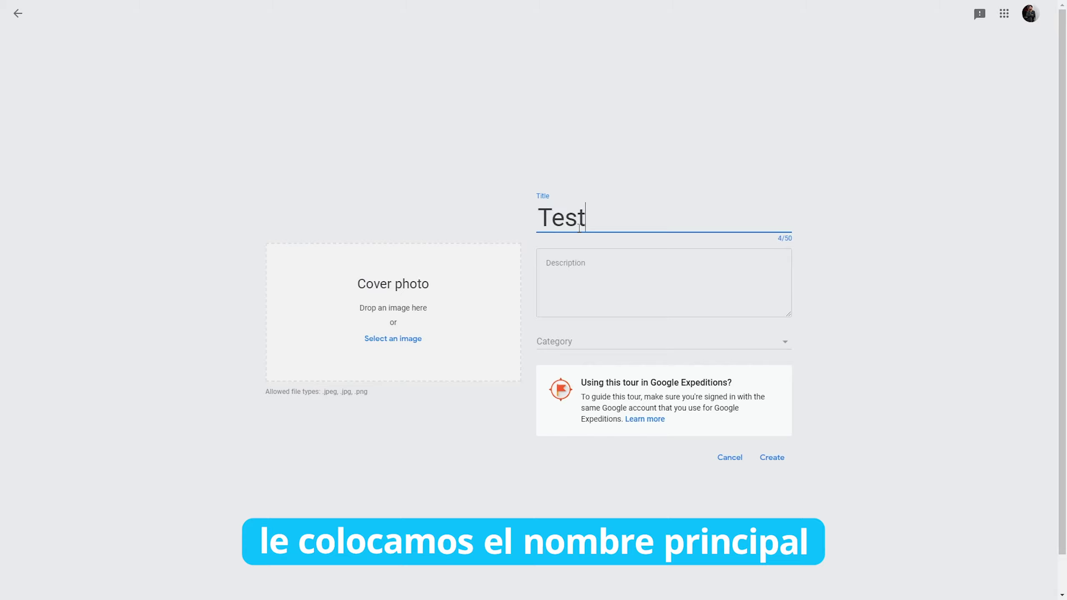
{"action": "type", "text": "utorial 360"}
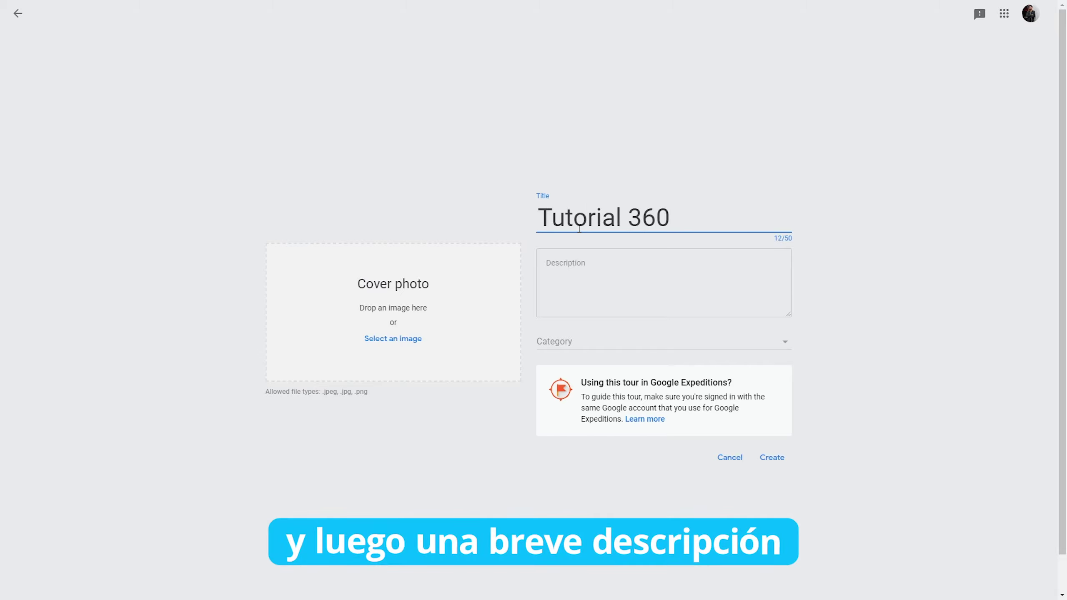
{"action": "key", "text": "ctrl+a"}
{"action": "key", "text": "ctrl+c"}
{"action": "left_click", "coordinate": [625, 262]}
{"action": "key", "text": "ctrl+v"}
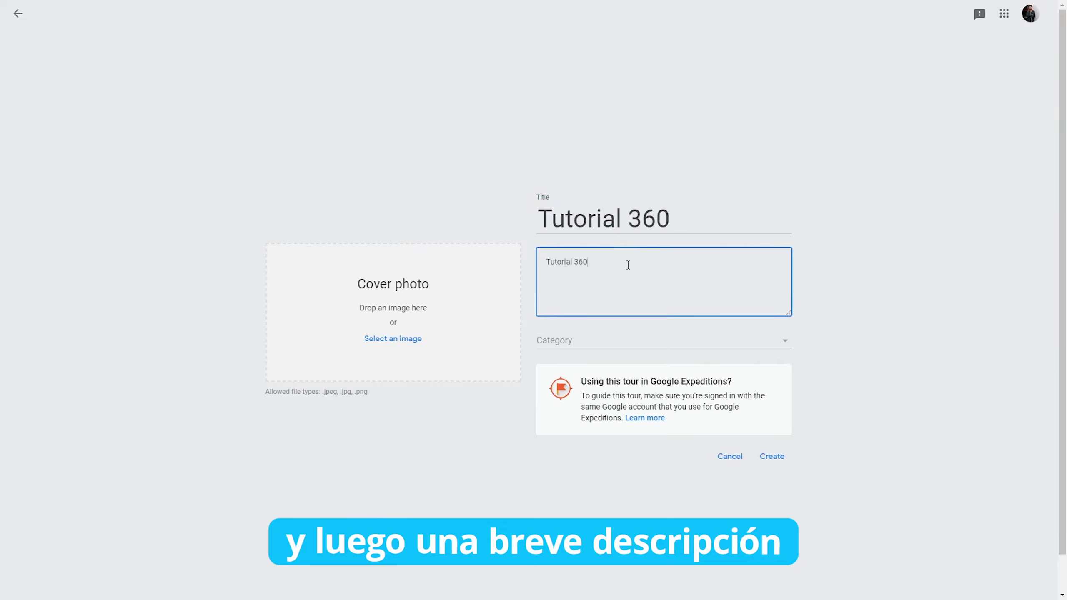
- Browse the category list and leave the category as Uncategorized
{"action": "left_click", "coordinate": [601, 340]}
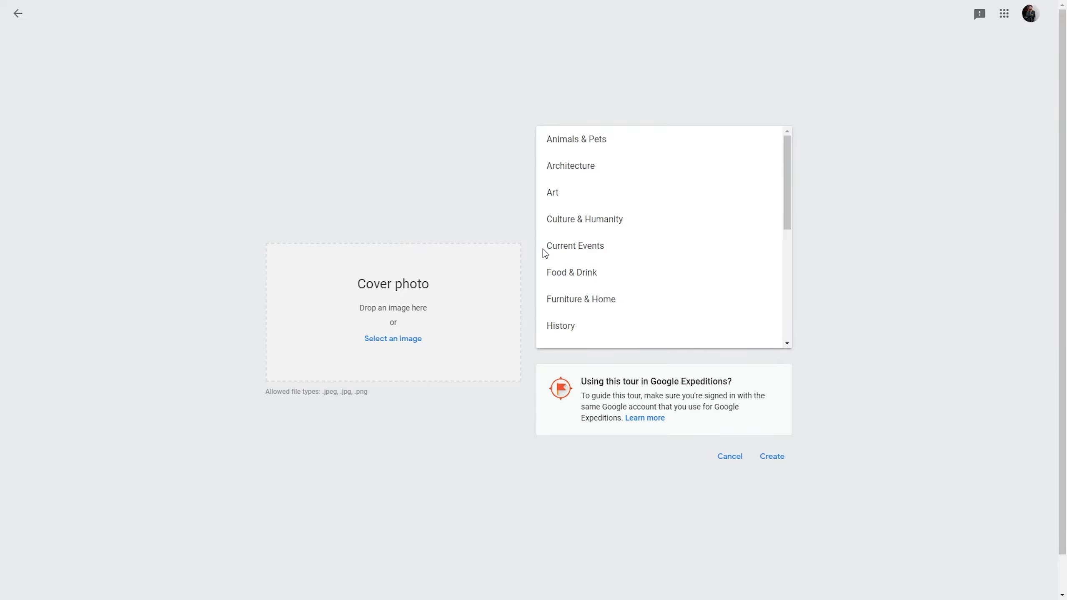
{"action": "scroll", "coordinate": [626, 269], "scroll_direction": "down", "scroll_amount": 3}
{"action": "scroll", "coordinate": [600, 219], "scroll_direction": "down", "scroll_amount": 3}
{"action": "scroll", "coordinate": [610, 284], "scroll_direction": "down", "scroll_amount": 1}
{"action": "scroll", "coordinate": [610, 284], "scroll_direction": "up", "scroll_amount": 3}
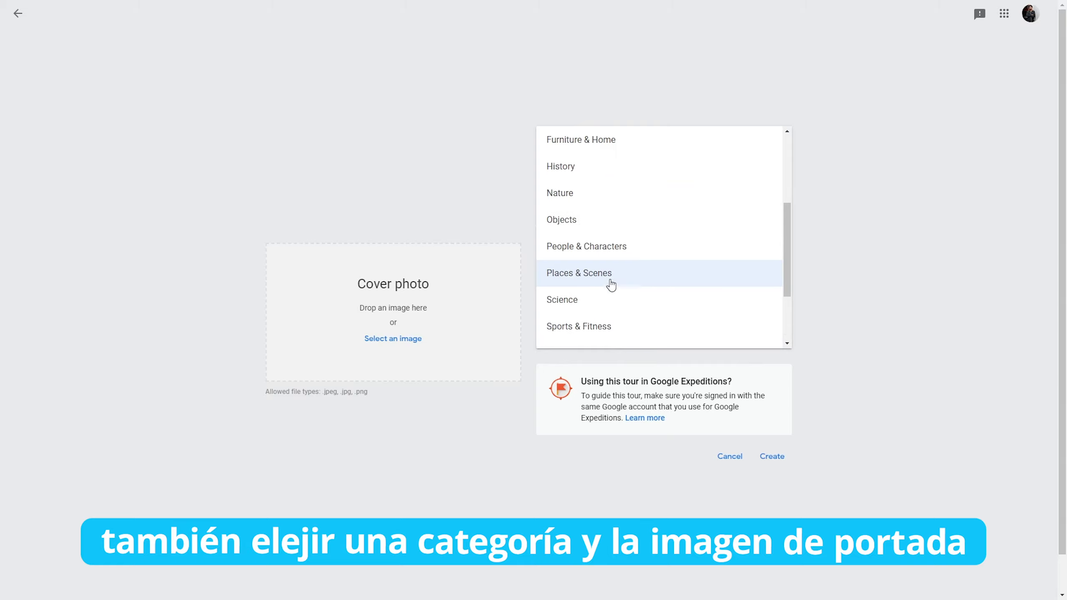
{"action": "scroll", "coordinate": [609, 286], "scroll_direction": "down", "scroll_amount": 3}
{"action": "key", "text": "Escape"}
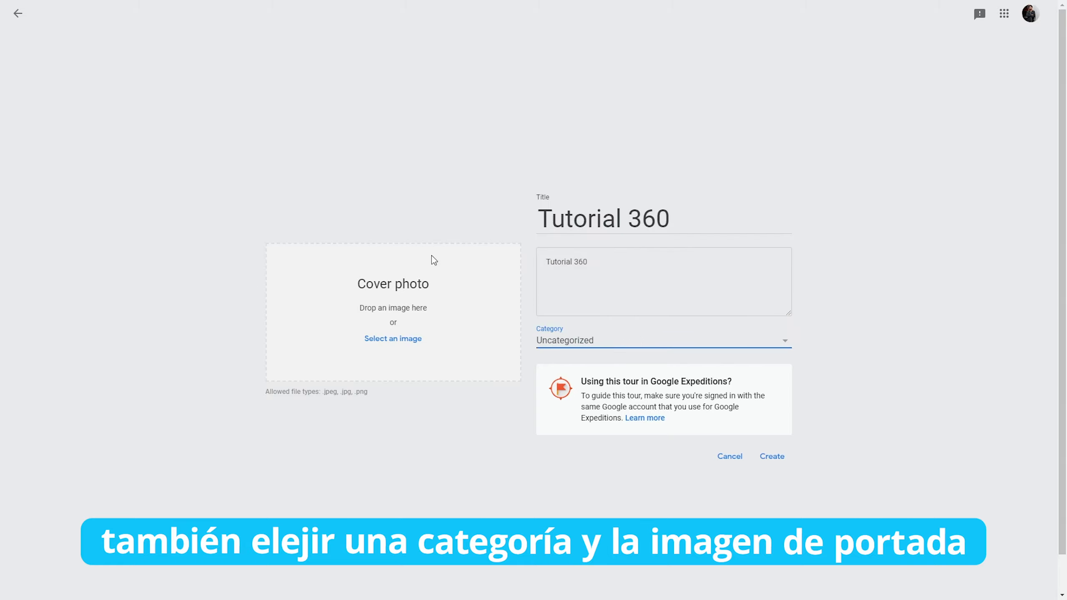
- Upload escenario_360_tuto.jpg as the tour's cover photo
{"action": "left_click", "coordinate": [393, 338]}
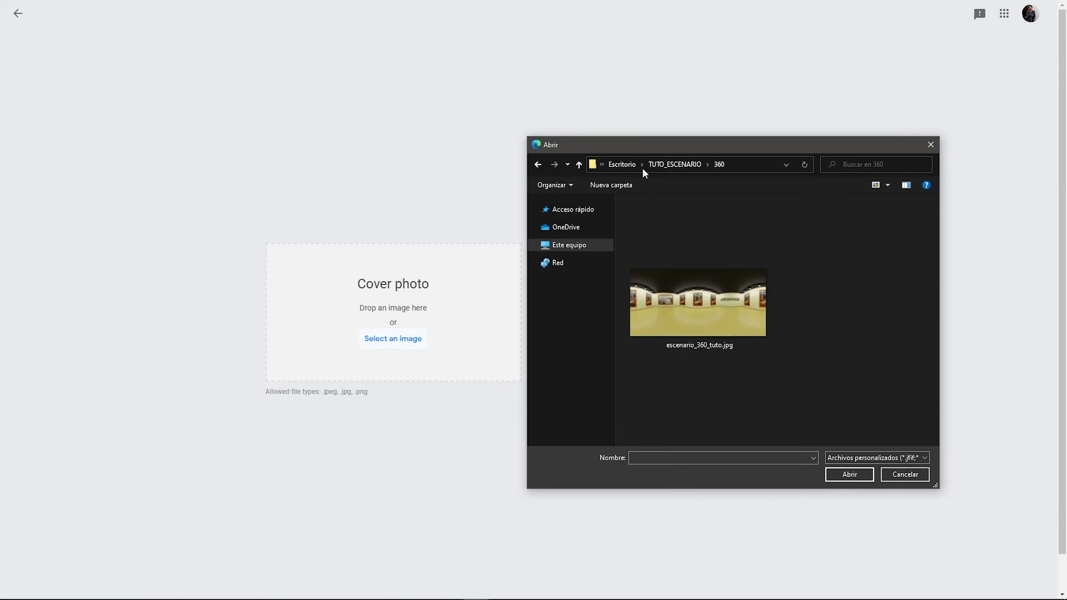
{"action": "left_click", "coordinate": [693, 314]}
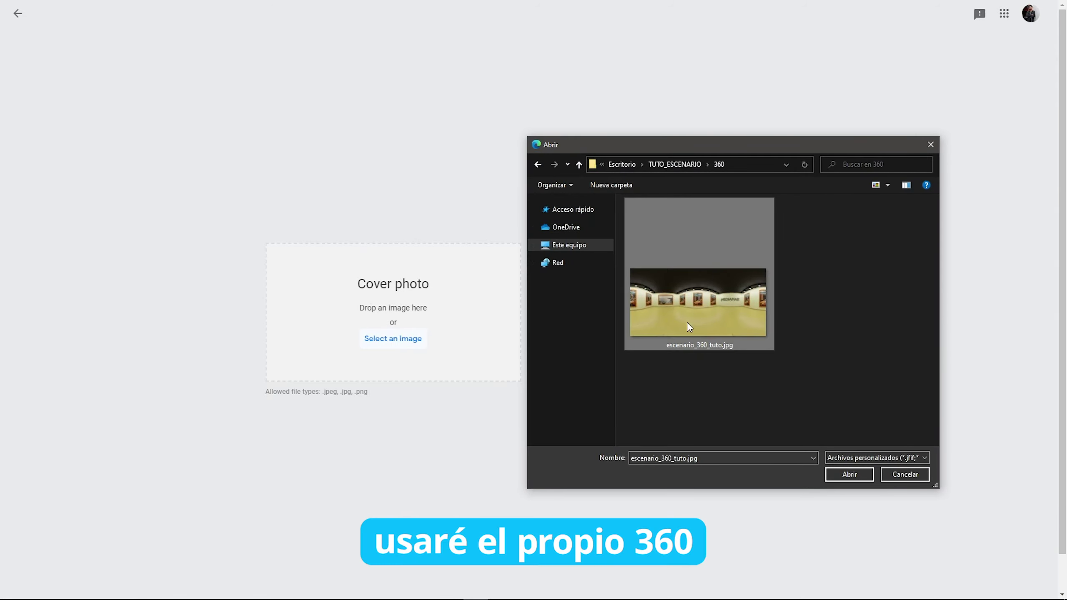
{"action": "left_click", "coordinate": [849, 474]}
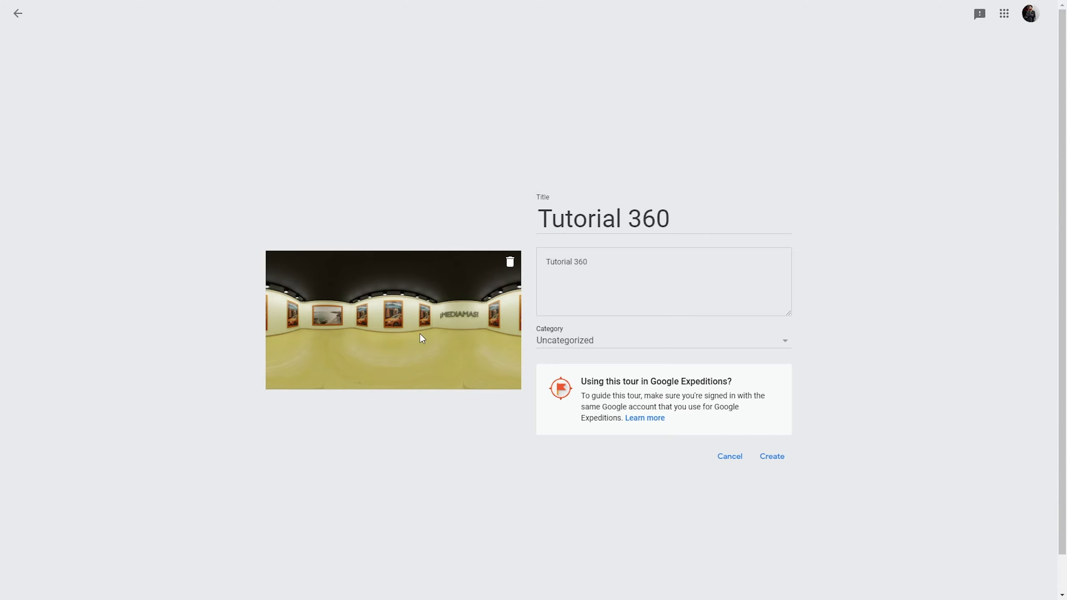
- Create the tour and upload escenario_360_tuto.jpg as the 360 image for a new scene
{"action": "left_click", "coordinate": [769, 457]}
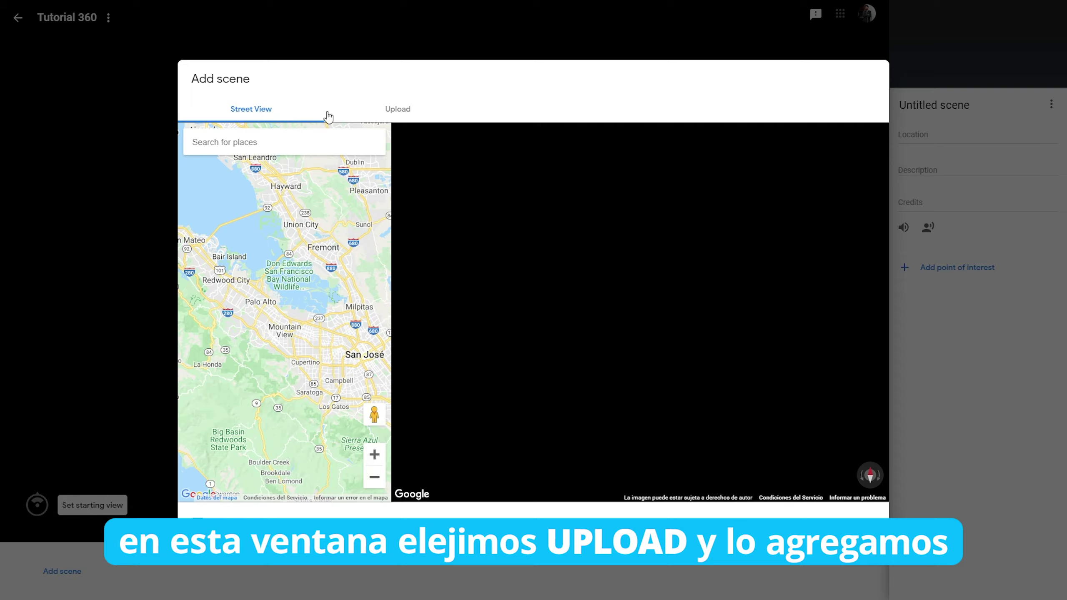
{"action": "left_click", "coordinate": [380, 110]}
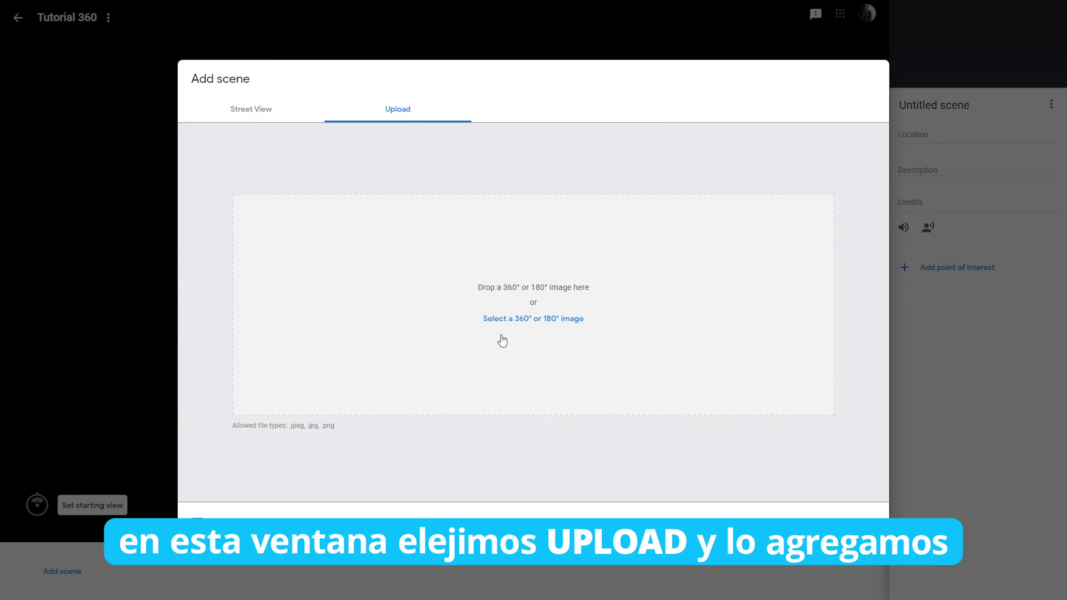
{"action": "left_click", "coordinate": [532, 327]}
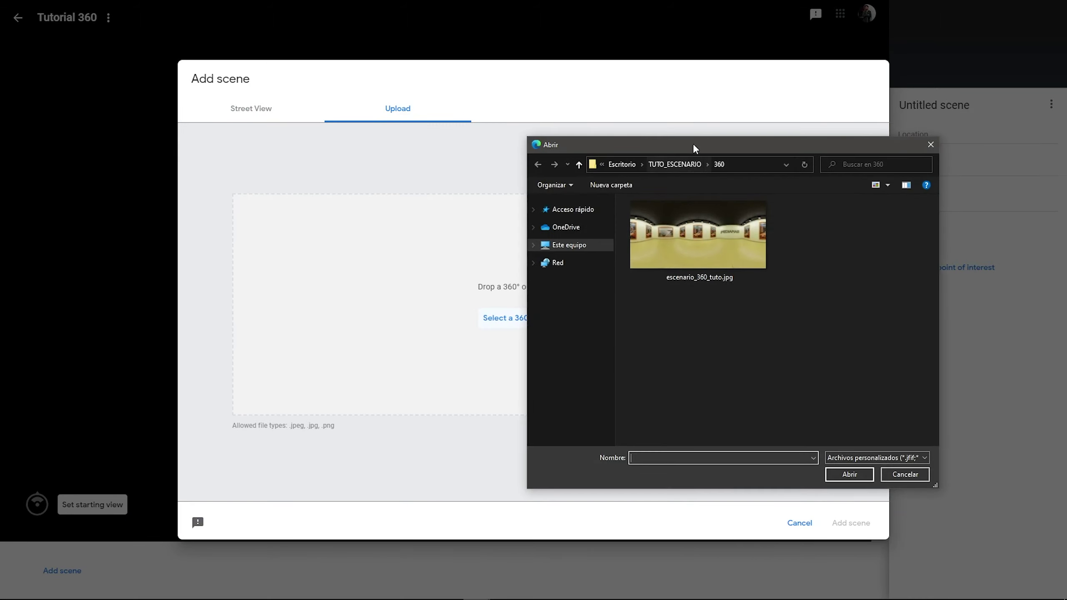
{"action": "left_click_drag", "start_coordinate": [692, 143], "coordinate": [783, 135]}
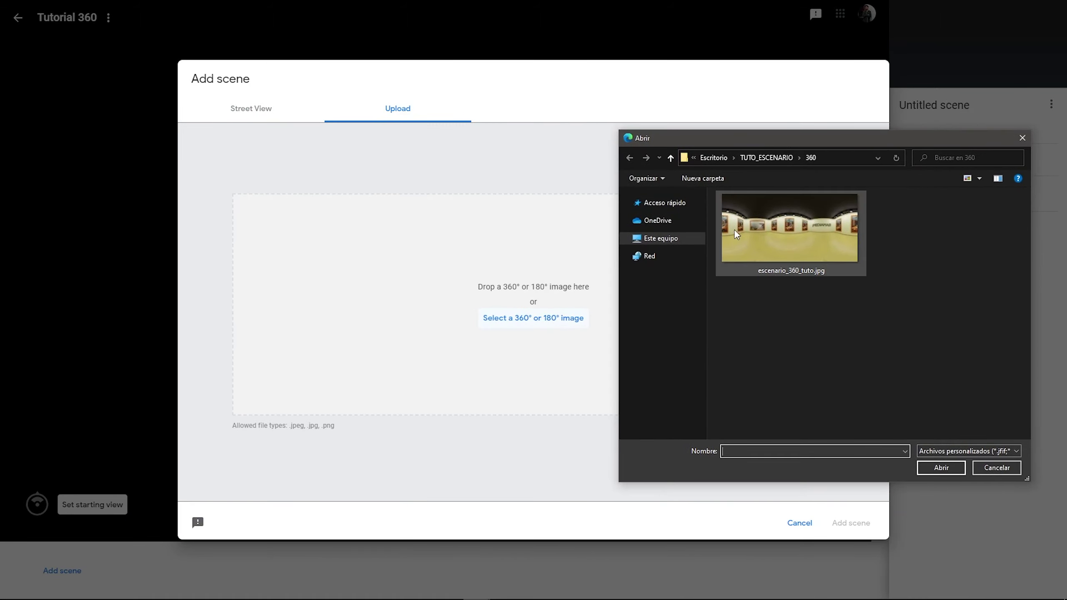
{"action": "left_click", "coordinate": [770, 247]}
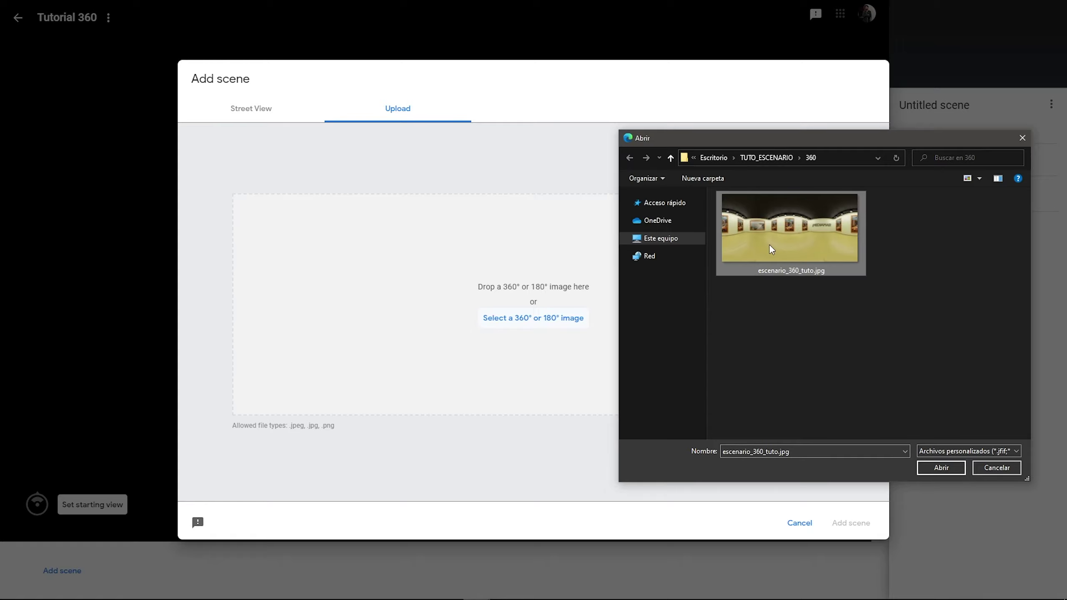
{"action": "double_click", "coordinate": [769, 249]}
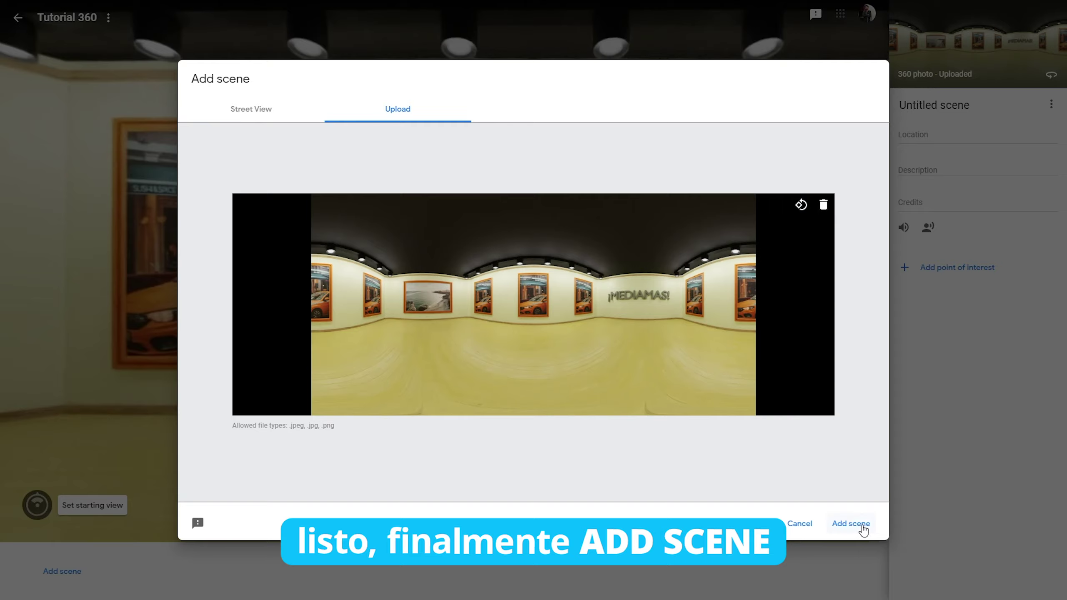
- Add the gallery panorama as the first scene and look around it, briefly in fullscreen
{"action": "left_click", "coordinate": [851, 524]}
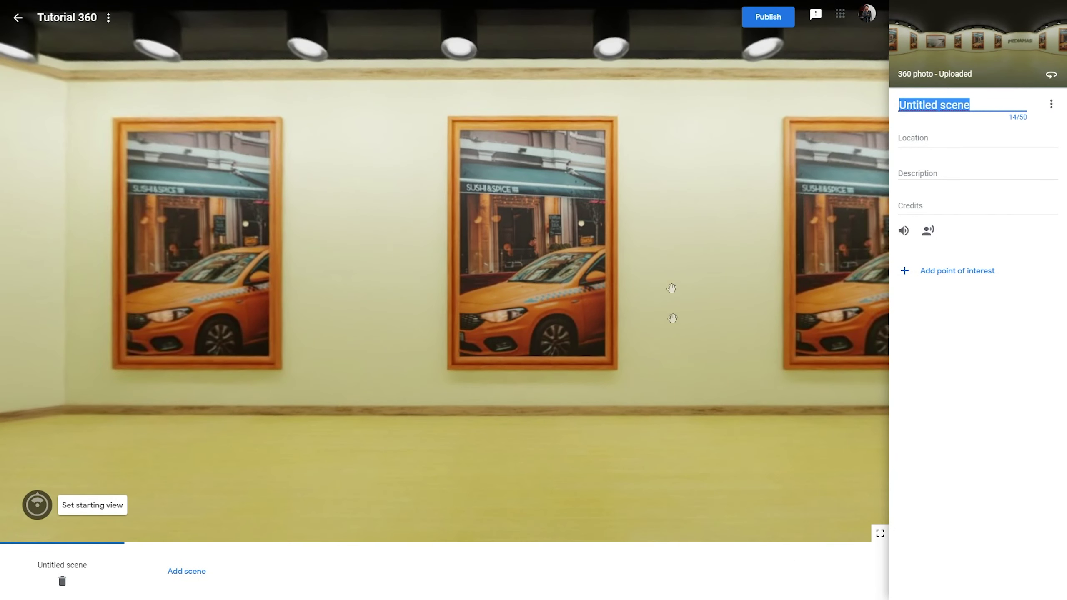
{"action": "mouse_move", "coordinate": [528, 264]}
{"action": "left_mouse_down"}
{"action": "mouse_move", "coordinate": [565, 257]}
{"action": "mouse_move", "coordinate": [579, 305]}
{"action": "mouse_move", "coordinate": [417, 303]}
{"action": "mouse_move", "coordinate": [552, 267]}
{"action": "mouse_move", "coordinate": [479, 288]}
{"action": "mouse_move", "coordinate": [571, 302]}
{"action": "mouse_move", "coordinate": [511, 245]}
{"action": "left_mouse_up"}
{"action": "left_click", "coordinate": [880, 534]}
{"action": "mouse_move", "coordinate": [609, 304]}
{"action": "left_mouse_down"}
{"action": "mouse_move", "coordinate": [585, 340]}
{"action": "mouse_move", "coordinate": [377, 327]}
{"action": "mouse_move", "coordinate": [571, 322]}
{"action": "mouse_move", "coordinate": [529, 173]}
{"action": "mouse_move", "coordinate": [521, 276]}
{"action": "mouse_move", "coordinate": [541, 270]}
{"action": "mouse_move", "coordinate": [546, 513]}
{"action": "mouse_move", "coordinate": [550, 486]}
{"action": "mouse_move", "coordinate": [721, 333]}
{"action": "mouse_move", "coordinate": [490, 338]}
{"action": "mouse_move", "coordinate": [447, 297]}
{"action": "left_mouse_up"}
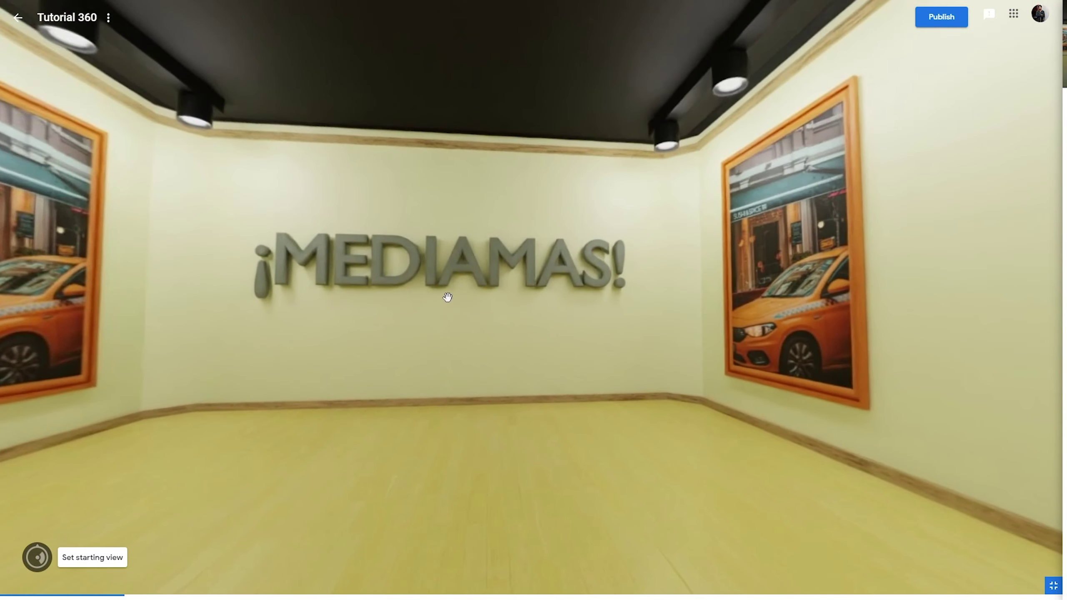
{"action": "left_click", "coordinate": [1043, 584]}
{"action": "mouse_move", "coordinate": [294, 257]}
{"action": "left_mouse_down"}
{"action": "mouse_move", "coordinate": [683, 255]}
{"action": "mouse_move", "coordinate": [282, 251]}
{"action": "mouse_move", "coordinate": [564, 266]}
{"action": "mouse_move", "coordinate": [400, 221]}
{"action": "mouse_move", "coordinate": [474, 241]}
{"action": "left_mouse_up"}
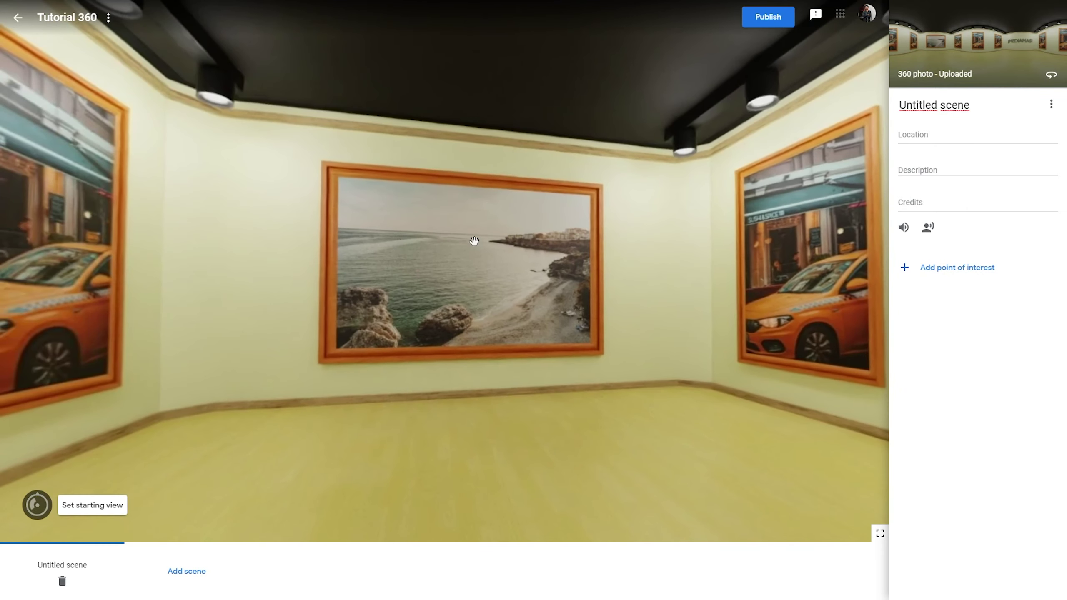
- Title and describe the scene 'Tutorial 360', with the author's name as credits
{"action": "left_click", "coordinate": [926, 106]}
{"action": "type", "text": "Tutorial 360"}
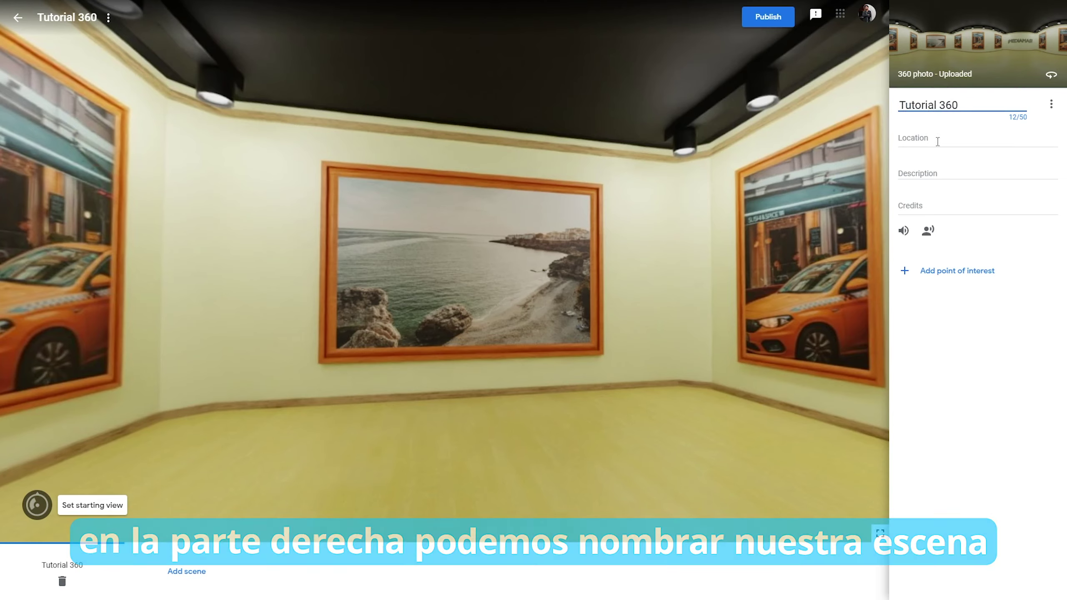
{"action": "left_click", "coordinate": [937, 172]}
{"action": "type", "text": "Tutorial 360"}
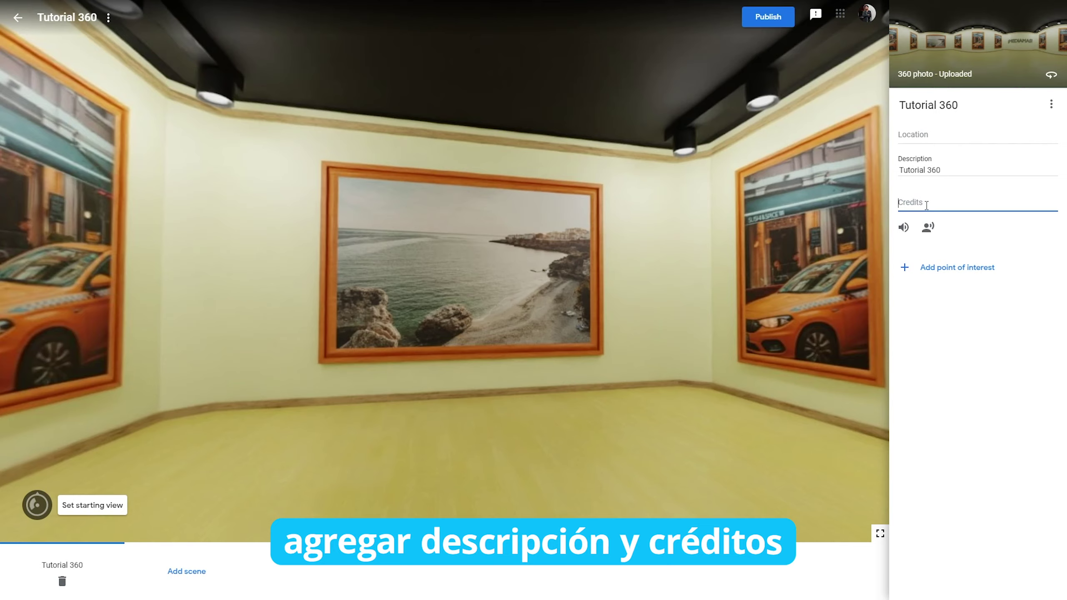
{"action": "type", "text": "Mar"}
{"action": "key", "text": "BackSpace"}
{"action": "type", "text": "la"}
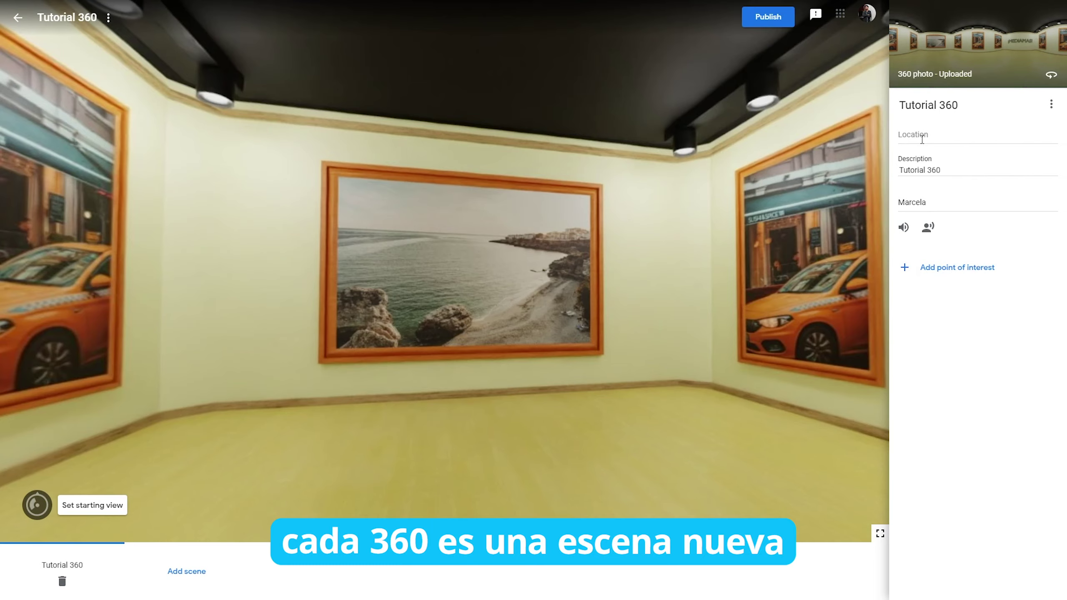
{"action": "left_click_drag", "start_coordinate": [617, 262], "coordinate": [882, 268]}
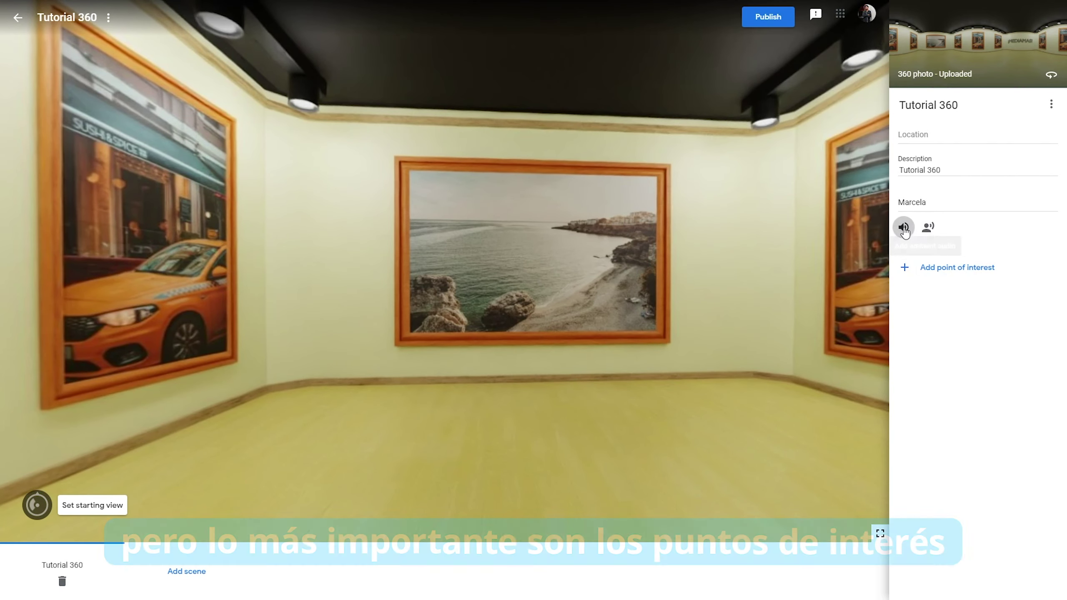
- Place a point of interest on the beach painting, titled and described 'Foto 1'
{"action": "left_click", "coordinate": [956, 271]}
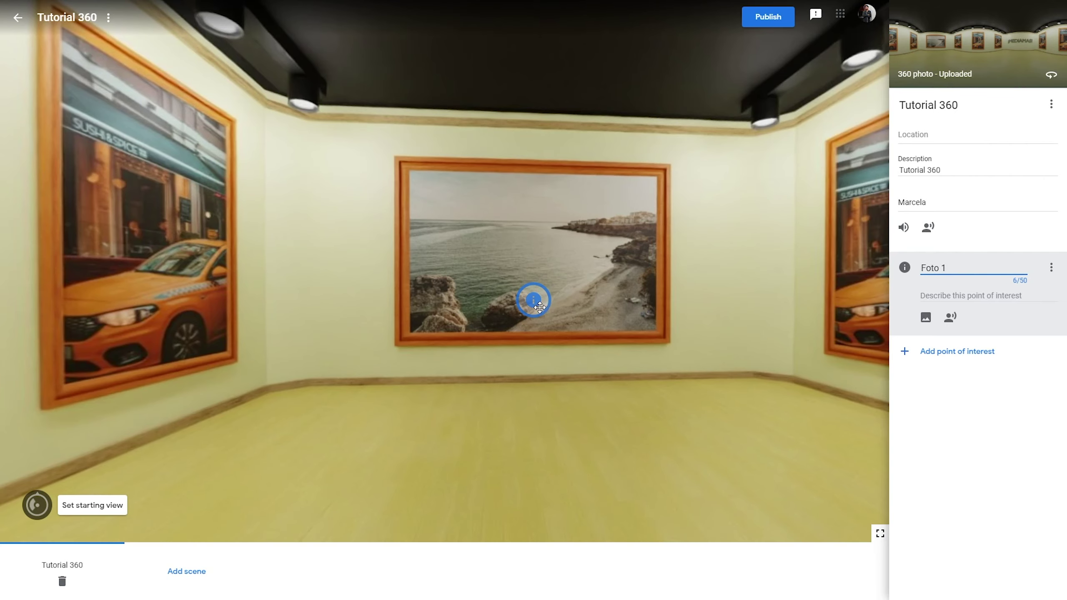
{"action": "left_click_drag", "start_coordinate": [532, 296], "coordinate": [546, 307]}
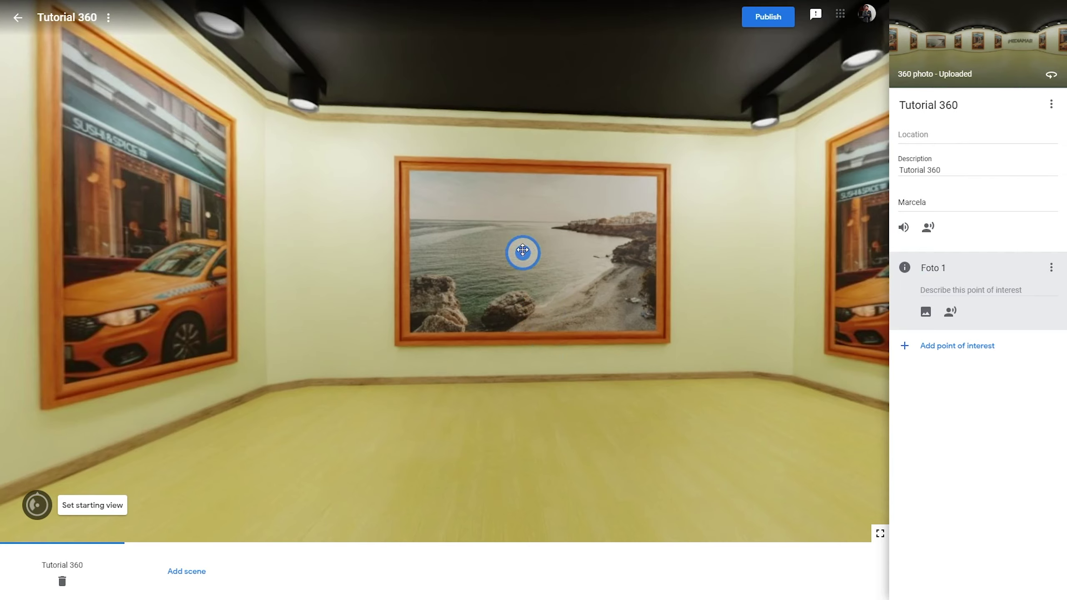
{"action": "mouse_move", "coordinate": [523, 250]}
{"action": "left_mouse_down"}
{"action": "mouse_move", "coordinate": [685, 256]}
{"action": "mouse_move", "coordinate": [540, 256]}
{"action": "left_mouse_up"}
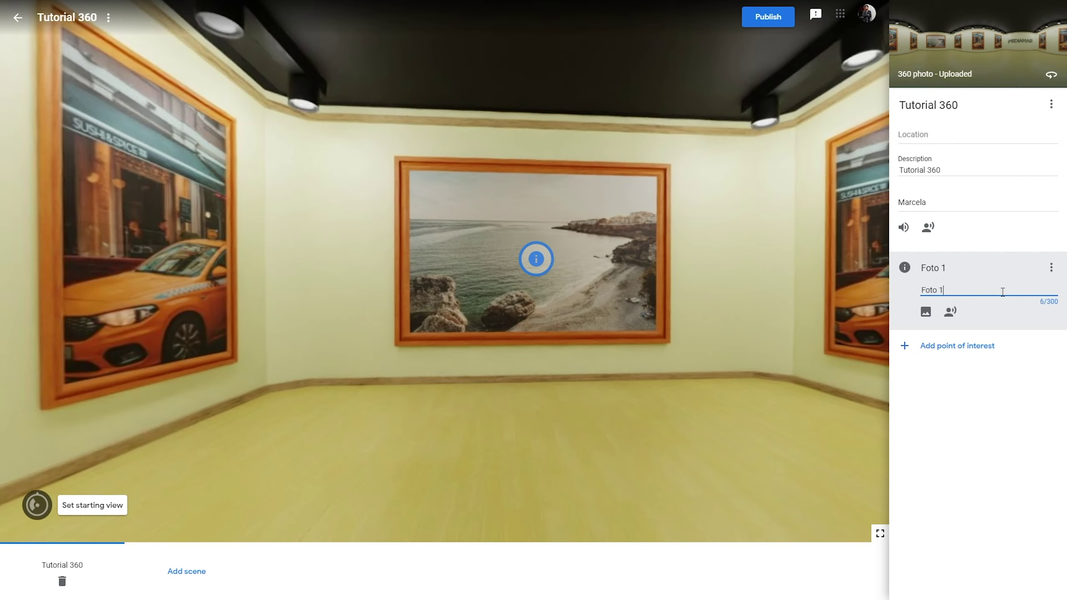
{"action": "left_click", "coordinate": [1002, 378]}
{"action": "left_click", "coordinate": [936, 271]}
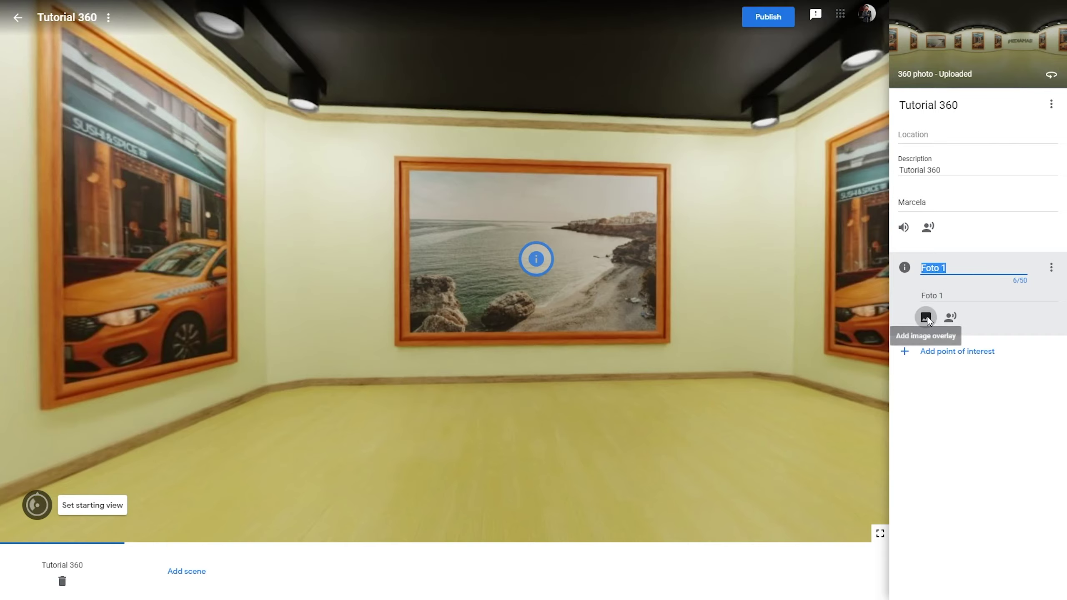
- Attach the beach photo from the computer as Foto 1's image overlay
{"action": "left_click", "coordinate": [925, 318]}
{"action": "left_click", "coordinate": [525, 316]}
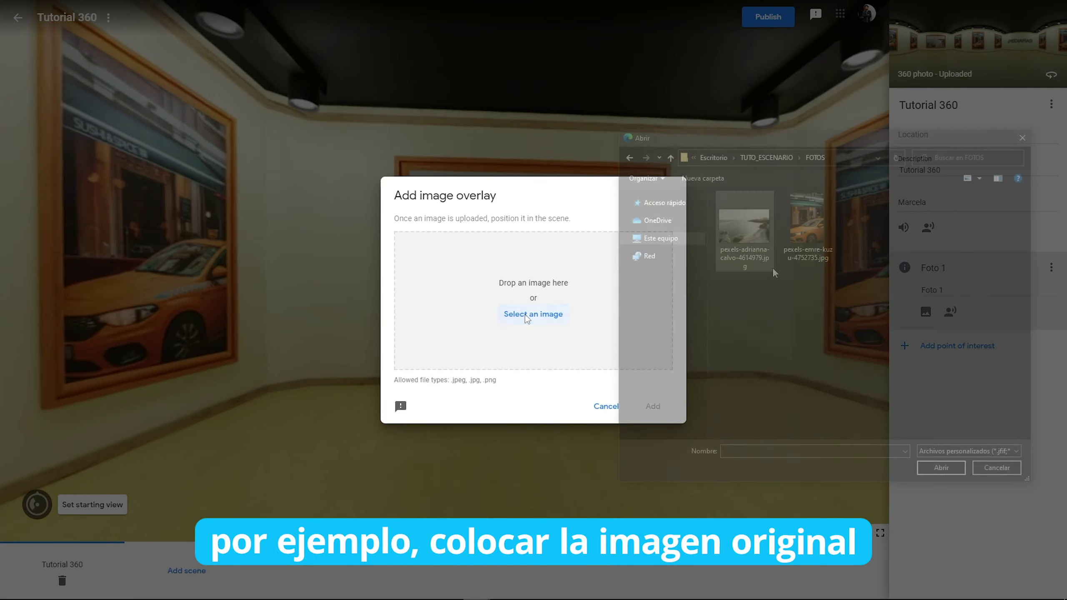
{"action": "left_click", "coordinate": [745, 240]}
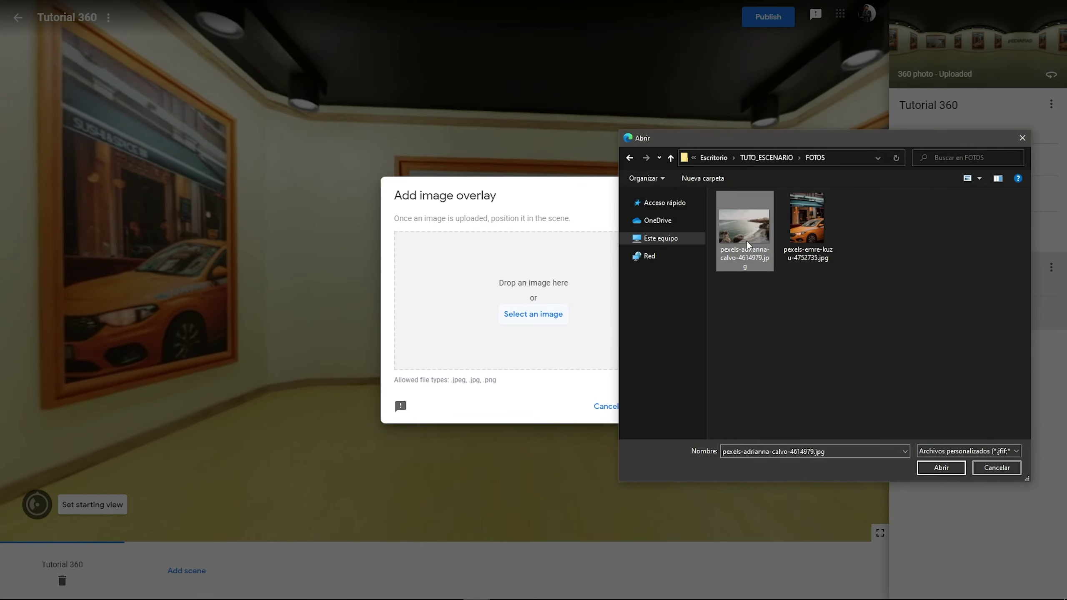
{"action": "double_click", "coordinate": [746, 240]}
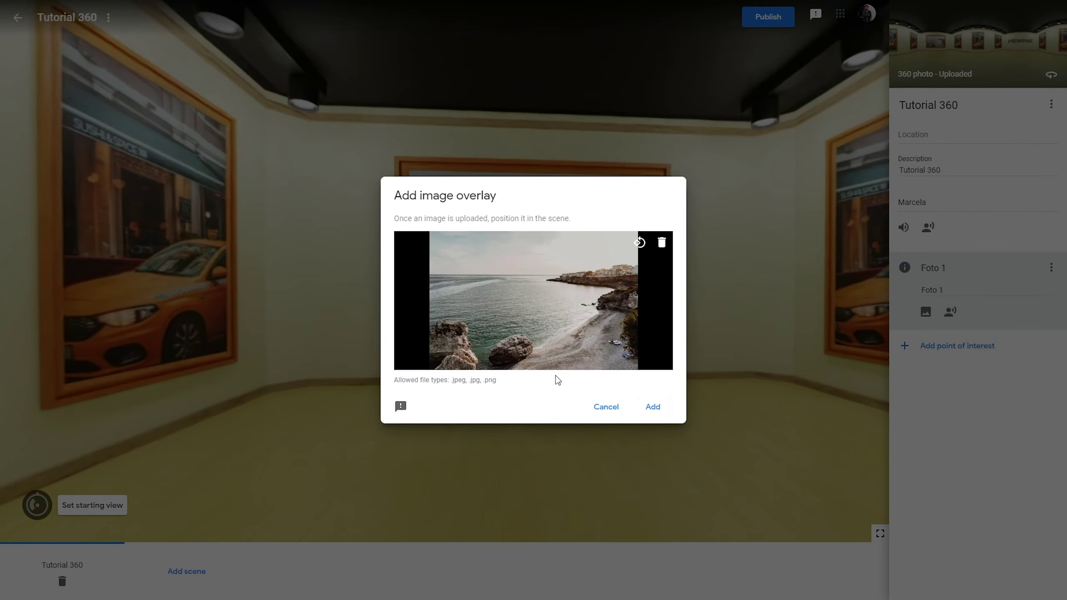
{"action": "left_click", "coordinate": [652, 407]}
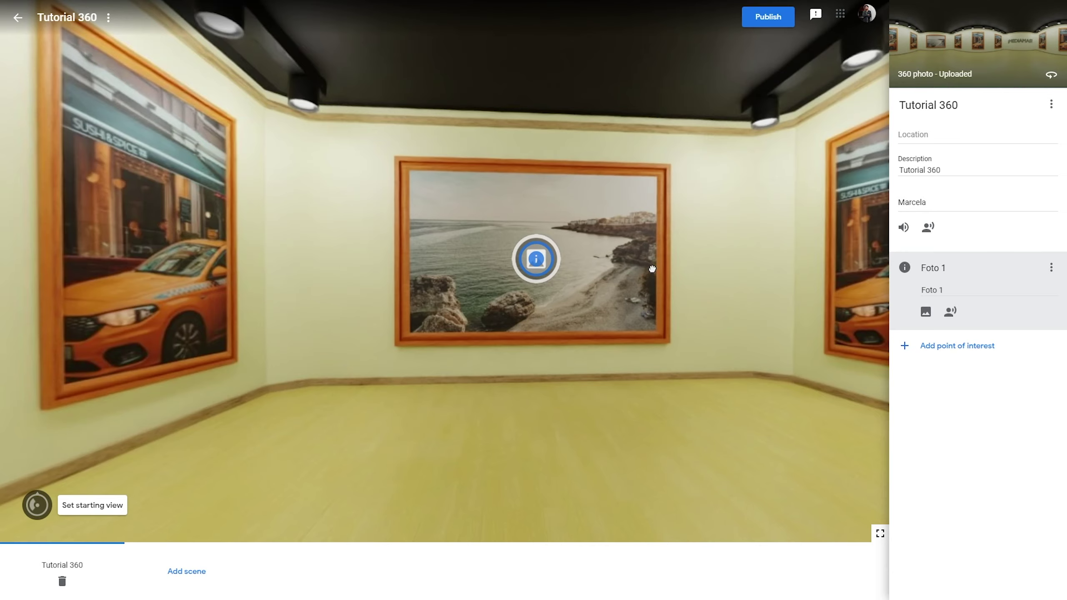
- Select the Foto 1 overlay and make a first resize of the beach photo
{"action": "left_click_drag", "start_coordinate": [652, 269], "coordinate": [625, 273]}
{"action": "left_click", "coordinate": [675, 415]}
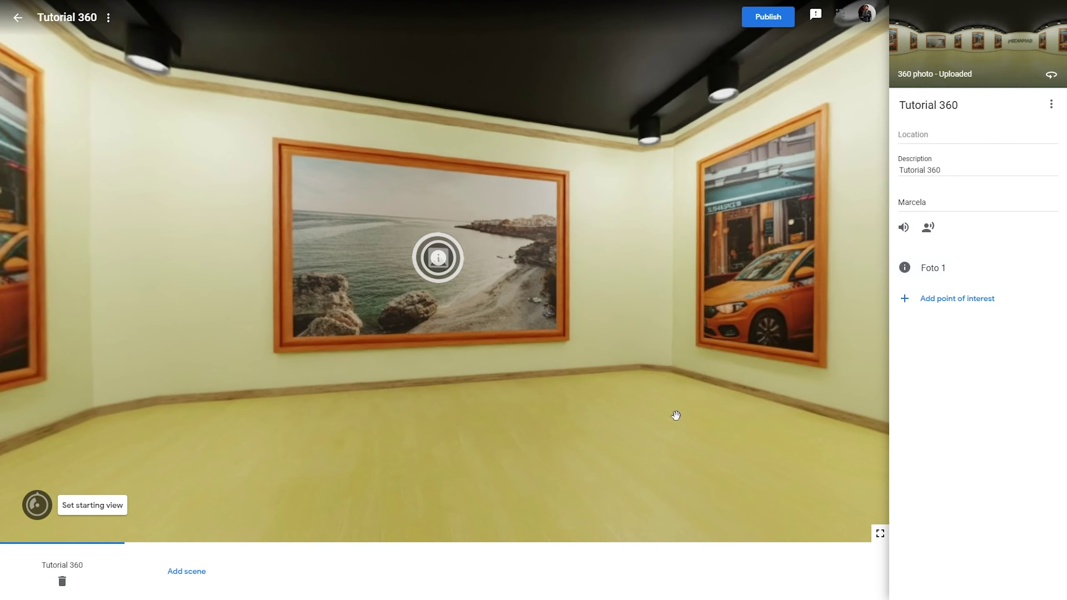
{"action": "left_click", "coordinate": [438, 257]}
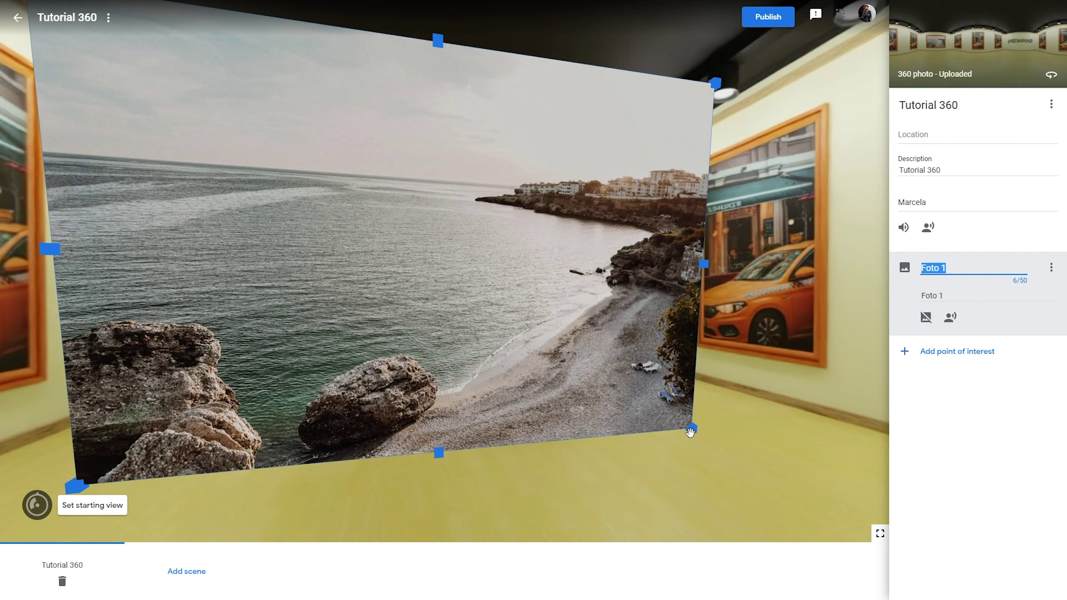
{"action": "left_click_drag", "start_coordinate": [690, 432], "coordinate": [599, 336]}
{"action": "left_click", "coordinate": [443, 265]}
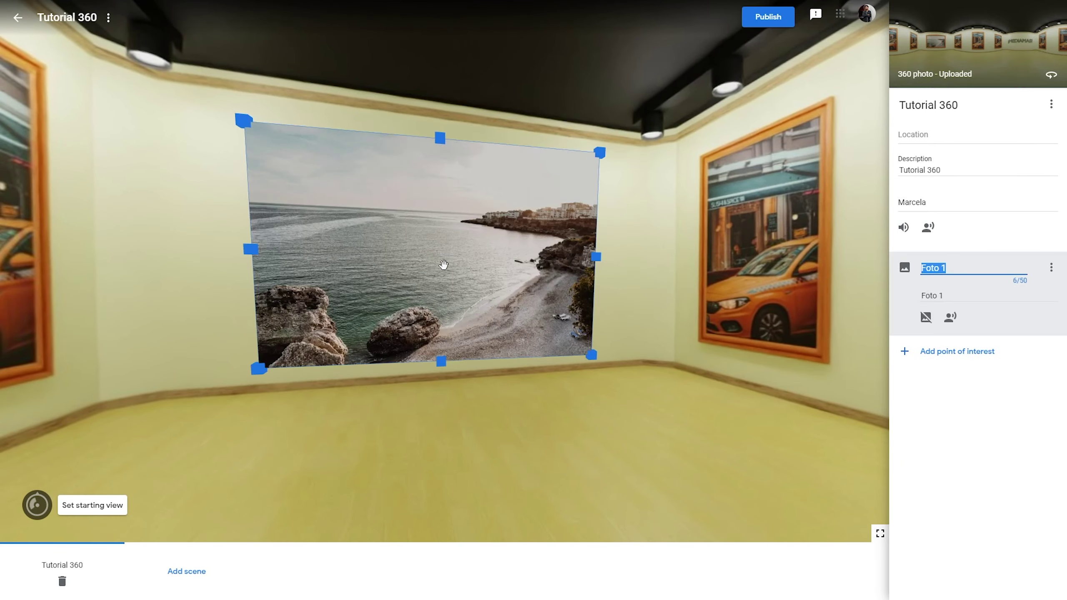
{"action": "left_click", "coordinate": [642, 290]}
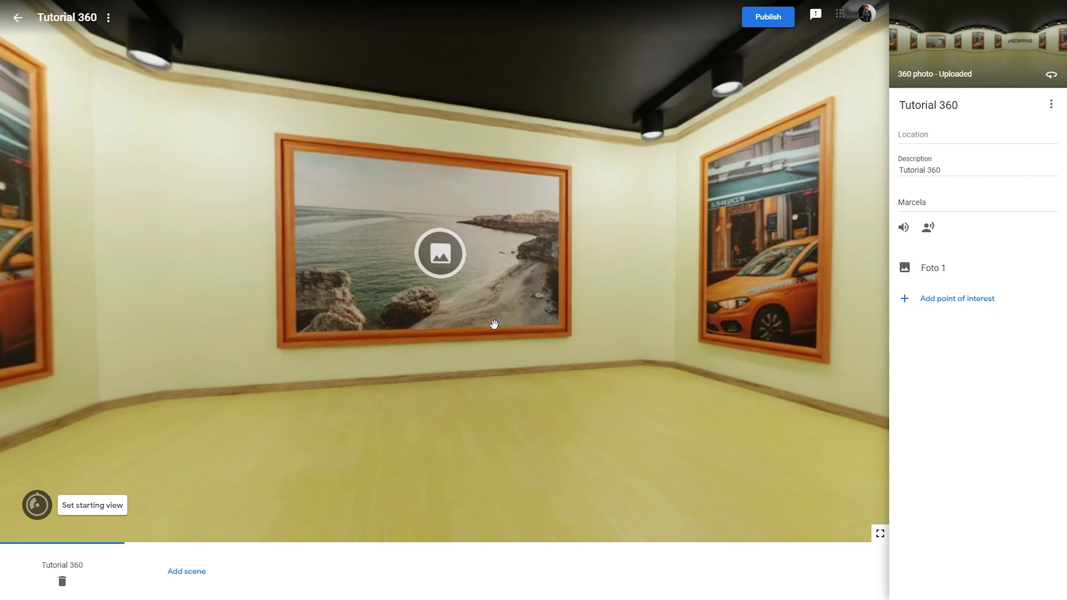
- In full screen, enlarge and reposition the beach photo to cover the central painting
{"action": "left_click", "coordinate": [879, 534]}
{"action": "left_click_drag", "start_coordinate": [615, 340], "coordinate": [571, 268]}
{"action": "left_click", "coordinate": [586, 312]}
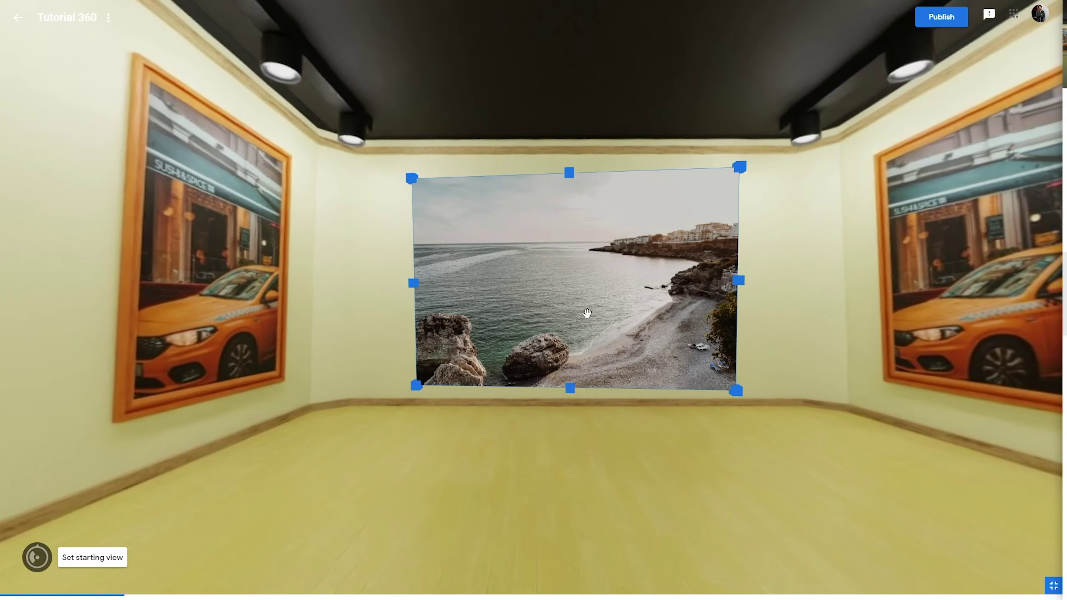
{"action": "mouse_move", "coordinate": [754, 400]}
{"action": "left_mouse_down"}
{"action": "mouse_move", "coordinate": [836, 495]}
{"action": "mouse_move", "coordinate": [868, 410]}
{"action": "left_mouse_up"}
{"action": "mouse_move", "coordinate": [543, 280]}
{"action": "left_mouse_down"}
{"action": "mouse_move", "coordinate": [655, 226]}
{"action": "mouse_move", "coordinate": [783, 239]}
{"action": "mouse_move", "coordinate": [392, 221]}
{"action": "mouse_move", "coordinate": [568, 229]}
{"action": "mouse_move", "coordinate": [504, 278]}
{"action": "left_mouse_up"}
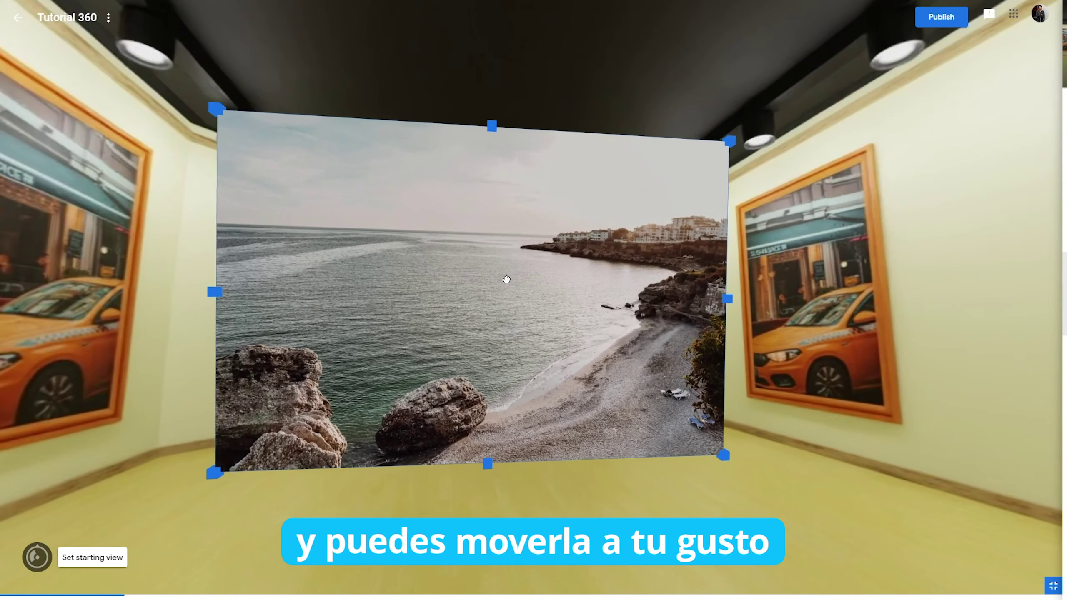
{"action": "left_click_drag", "start_coordinate": [705, 448], "coordinate": [685, 437]}
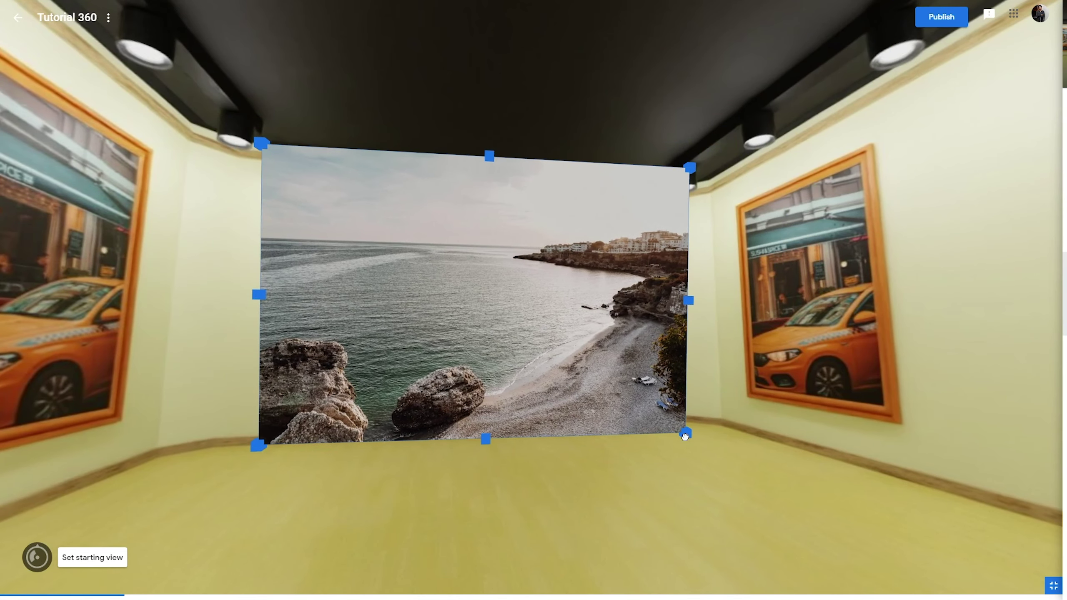
{"action": "mouse_move", "coordinate": [683, 316]}
{"action": "left_mouse_down"}
{"action": "mouse_move", "coordinate": [693, 311]}
{"action": "mouse_move", "coordinate": [684, 307]}
{"action": "left_mouse_up"}
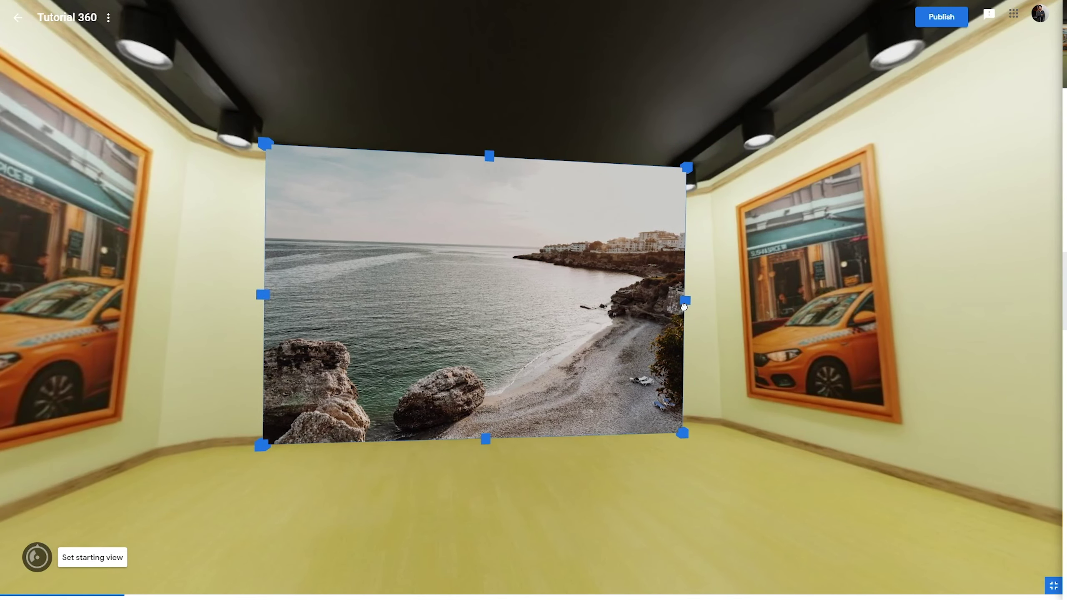
- Leave full screen and open the Foto 1 point's options menu
{"action": "left_click", "coordinate": [1053, 585]}
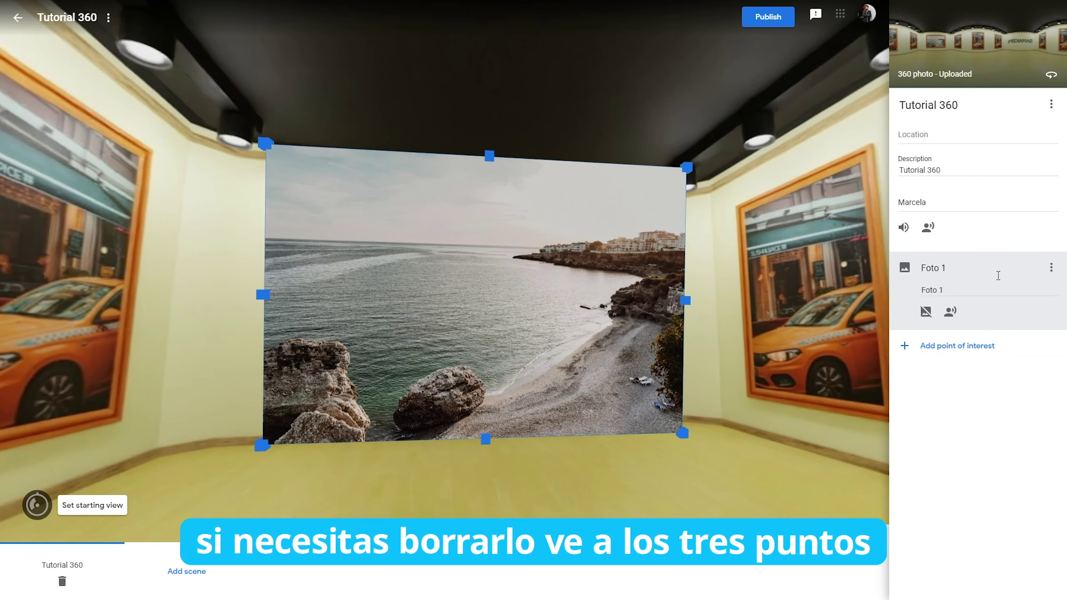
{"action": "left_click", "coordinate": [1050, 267]}
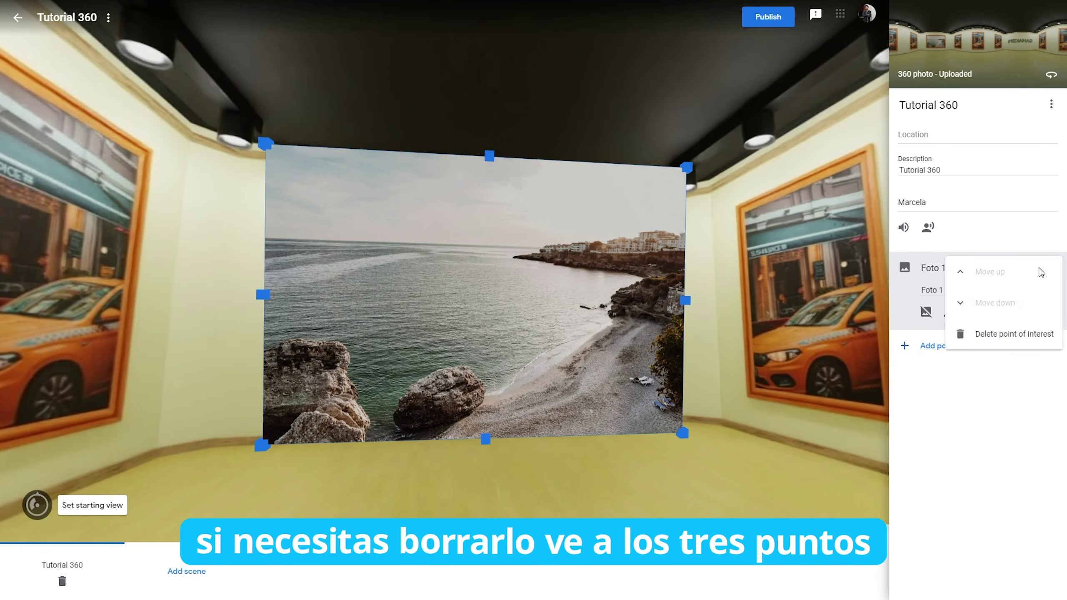
{"action": "left_click", "coordinate": [989, 338]}
- Face the taxi-photo wall and add a second point of interest, retitling it
{"action": "left_click_drag", "start_coordinate": [624, 362], "coordinate": [755, 348]}
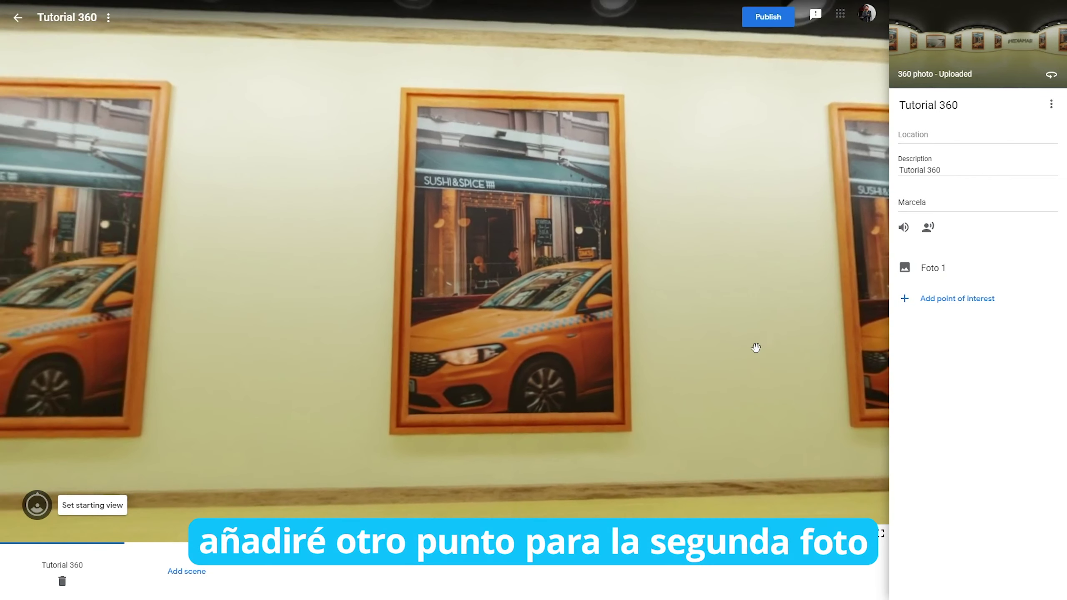
{"action": "left_click_drag", "start_coordinate": [525, 253], "coordinate": [513, 247]}
{"action": "left_click", "coordinate": [936, 299]}
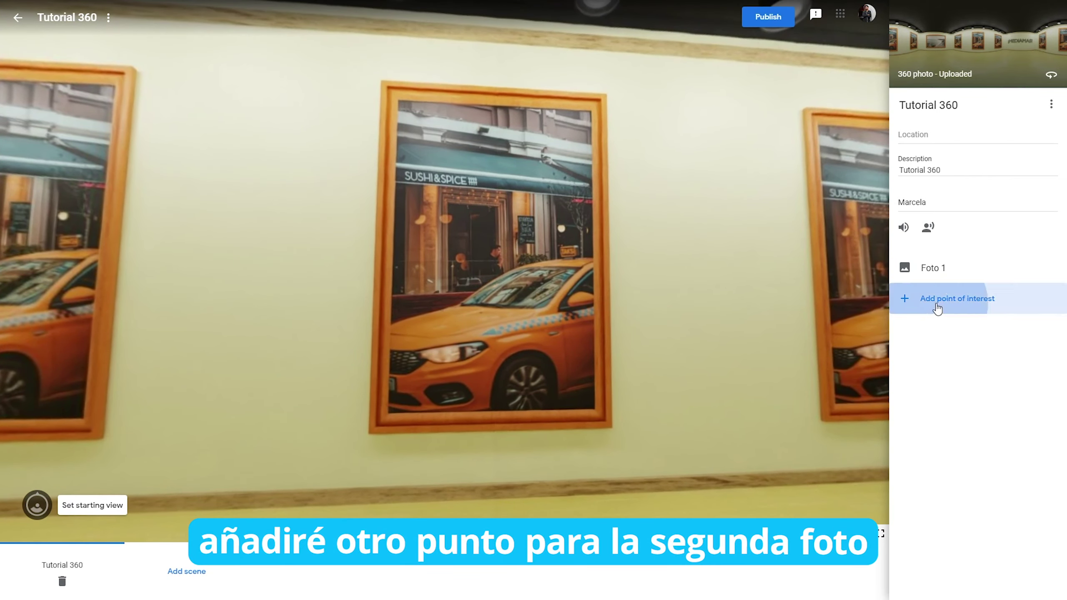
{"action": "double_click", "coordinate": [963, 298]}
{"action": "key", "text": "ctrl+a"}
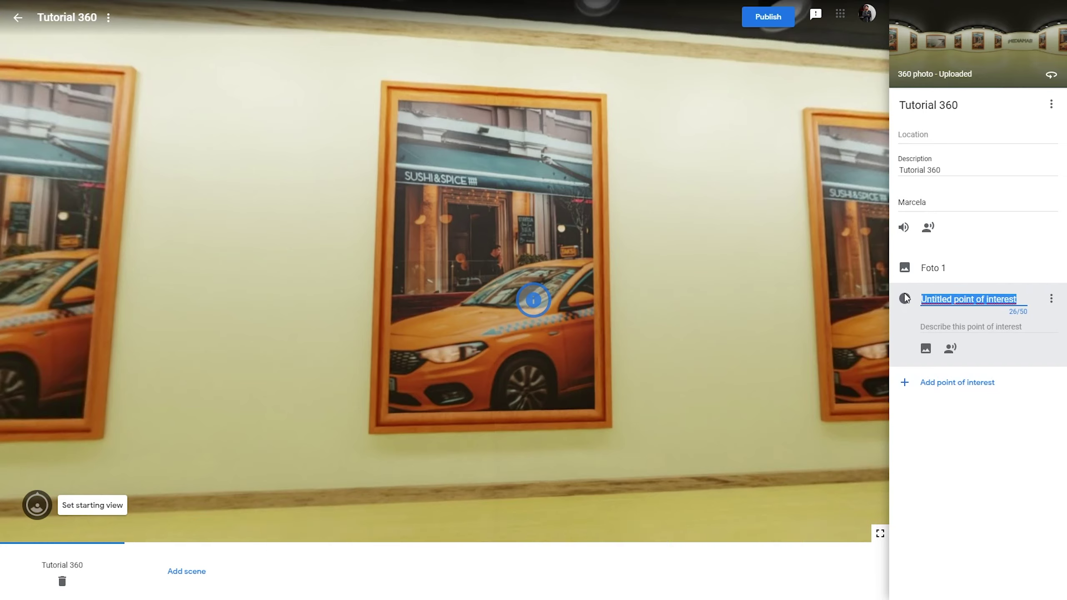
{"action": "type", "text": "Foto 2"}
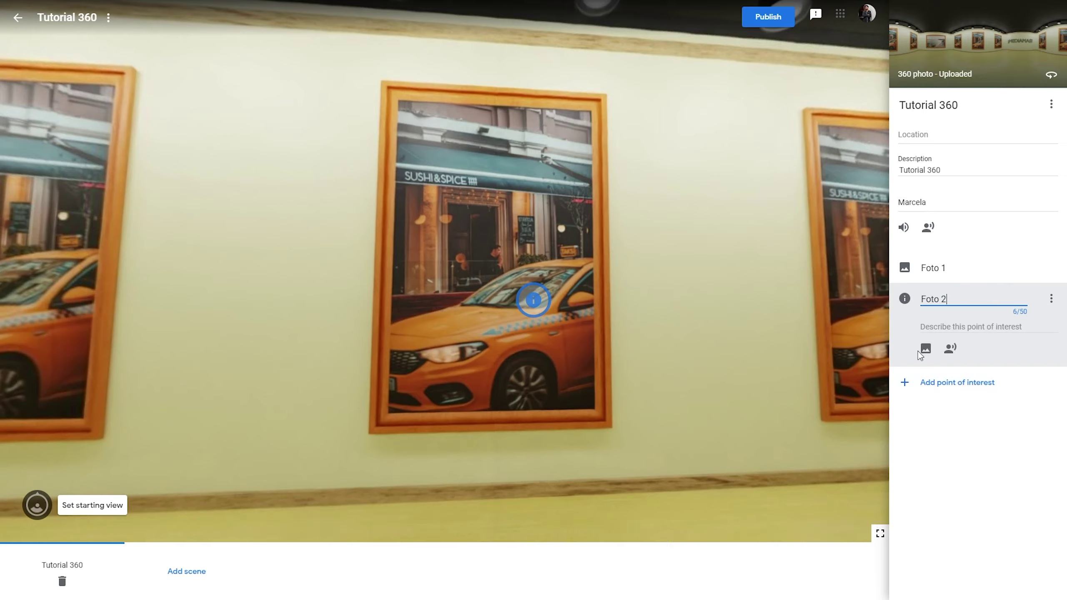
- Upload the taxi JPG from the FOTOS folder as Foto 2's image overlay and place it
{"action": "left_click", "coordinate": [920, 352]}
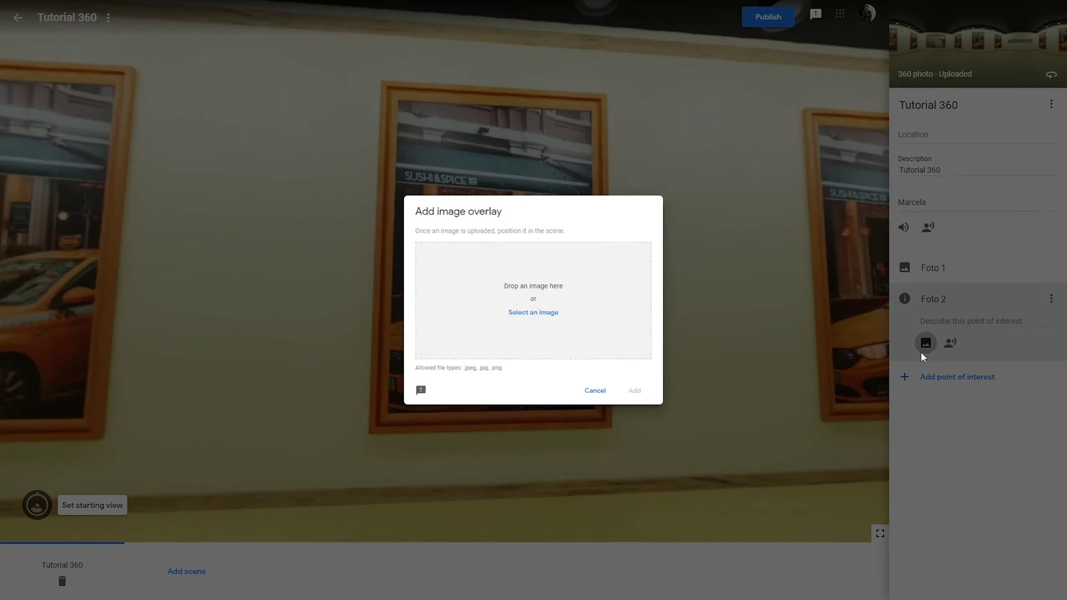
{"action": "left_click", "coordinate": [546, 320]}
{"action": "left_click", "coordinate": [818, 234]}
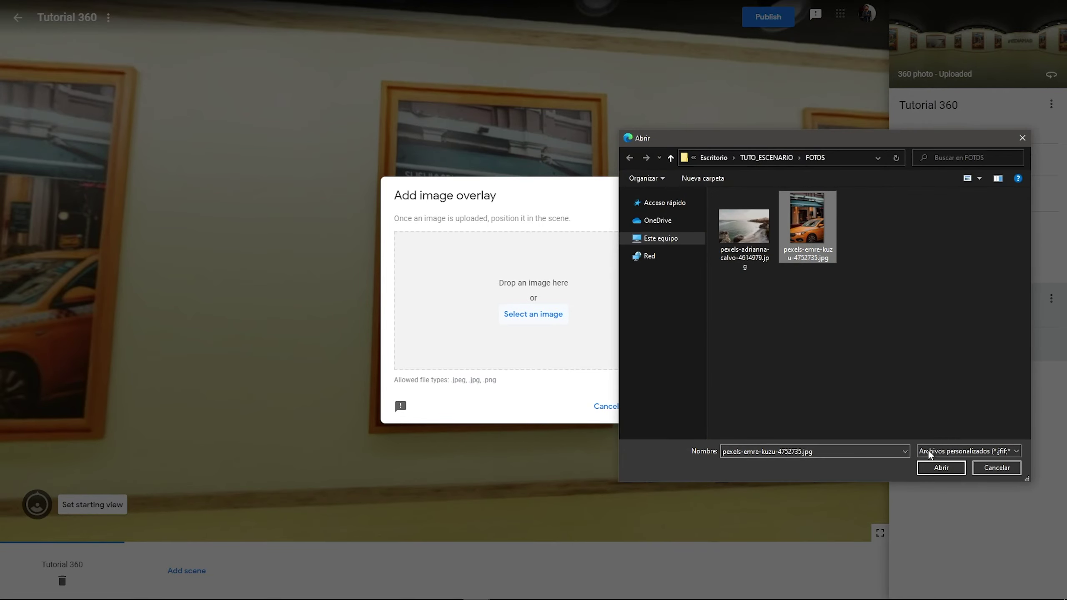
{"action": "left_click", "coordinate": [940, 467]}
{"action": "left_click", "coordinate": [649, 406]}
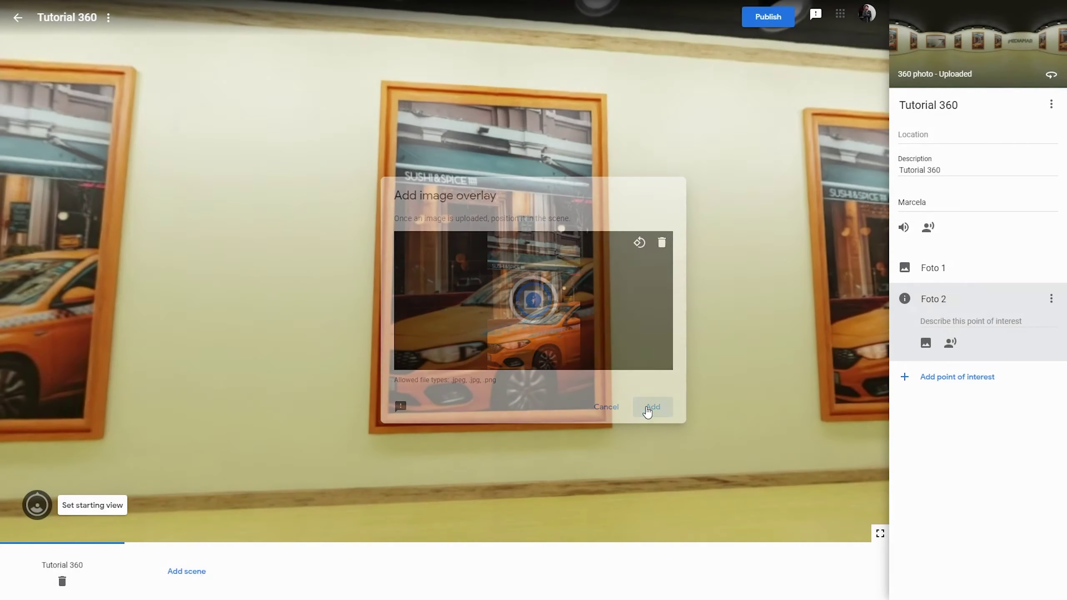
{"action": "left_click_drag", "start_coordinate": [511, 276], "coordinate": [399, 239]}
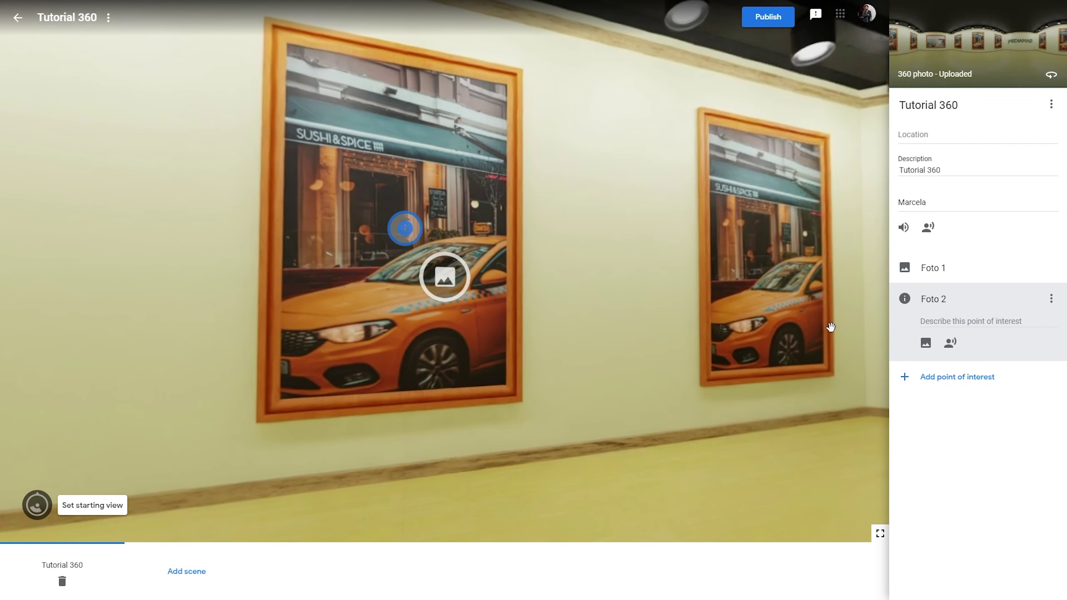
- Describe Foto 2 as 'Foto 2' and fit the taxi image over the left wall frame
{"action": "left_click", "coordinate": [962, 320]}
{"action": "type", "text": "Foto 2"}
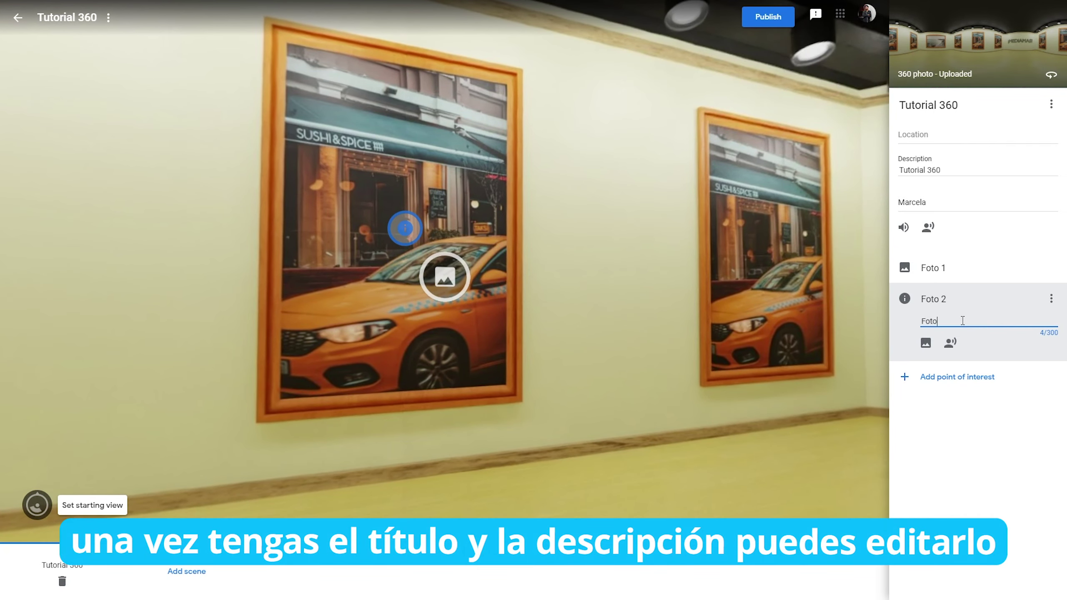
{"action": "key", "text": "Return"}
{"action": "left_click", "coordinate": [926, 353]}
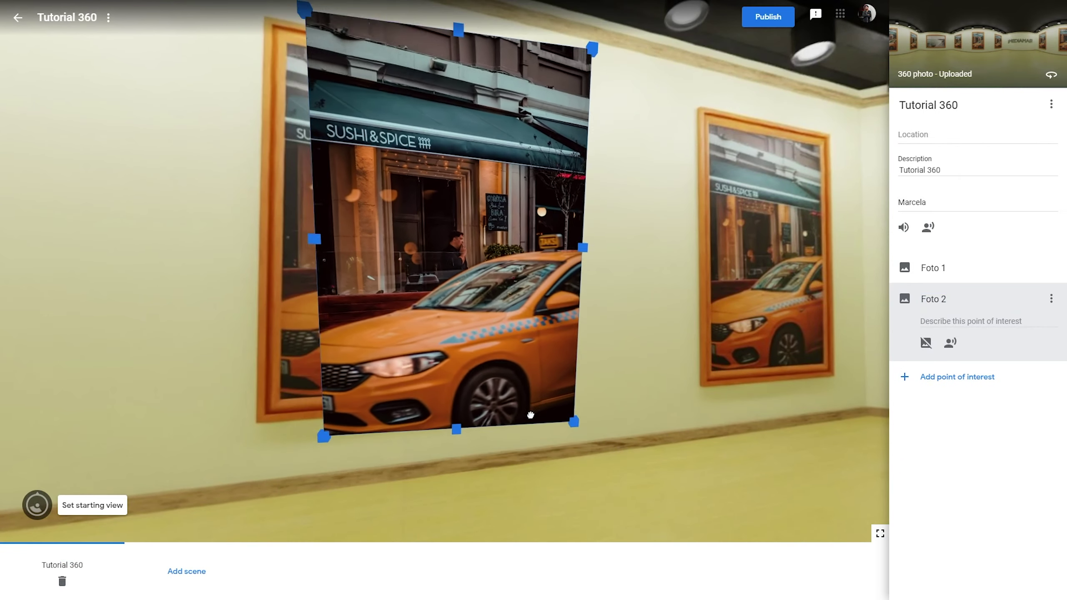
{"action": "left_click_drag", "start_coordinate": [531, 415], "coordinate": [390, 256]}
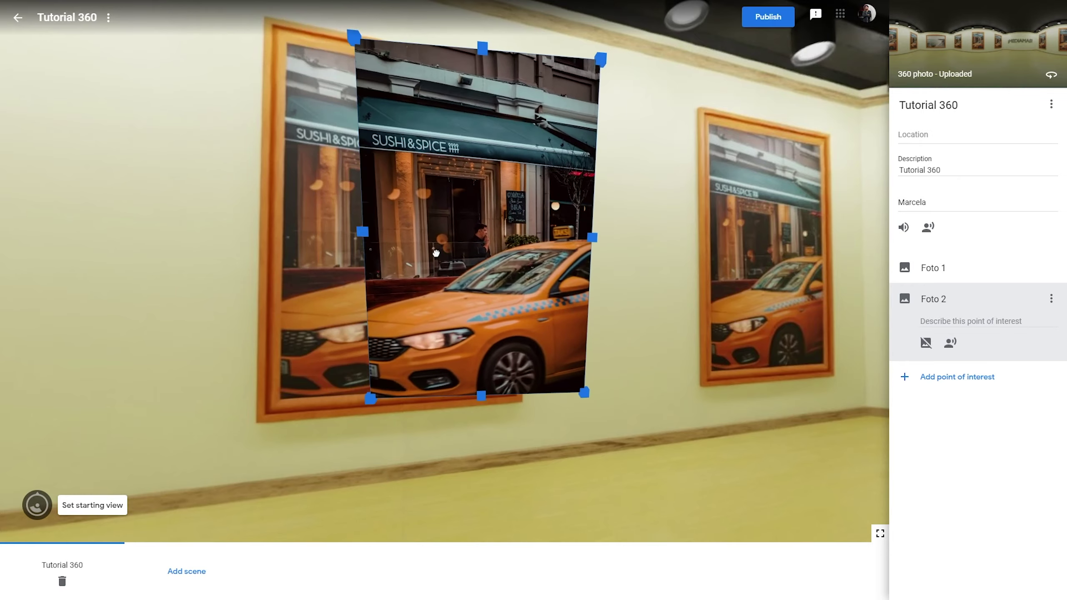
{"action": "left_click_drag", "start_coordinate": [515, 407], "coordinate": [528, 431]}
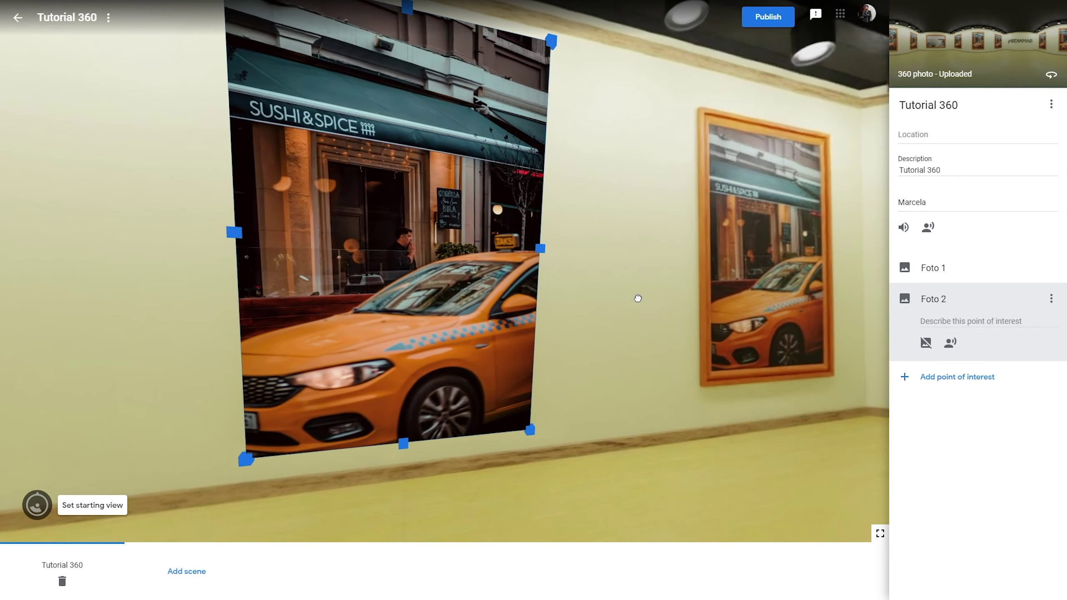
{"action": "left_click_drag", "start_coordinate": [638, 298], "coordinate": [656, 308]}
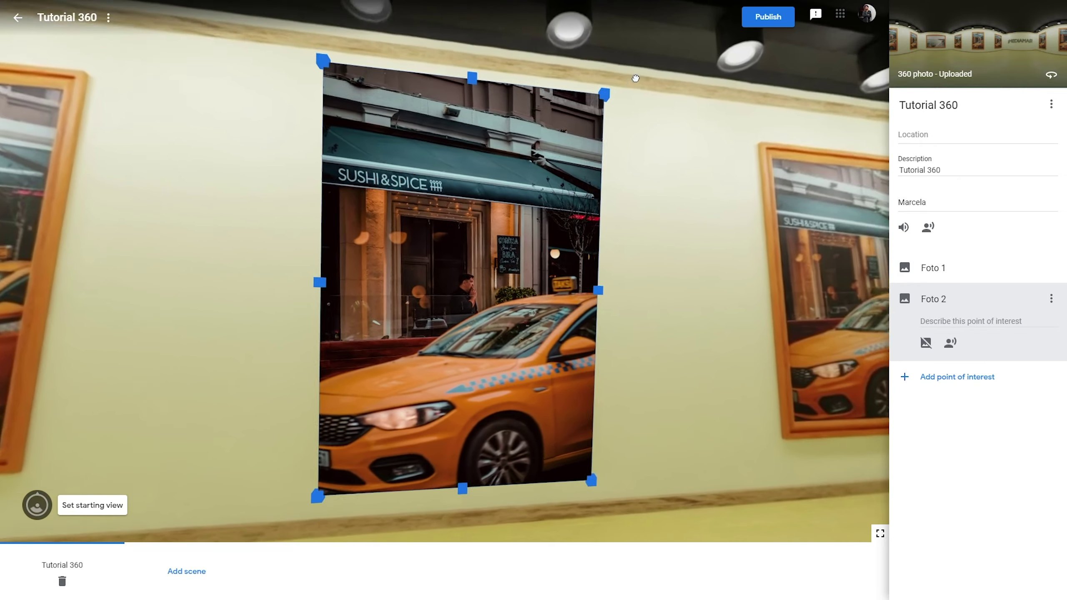
{"action": "left_click_drag", "start_coordinate": [640, 78], "coordinate": [633, 79]}
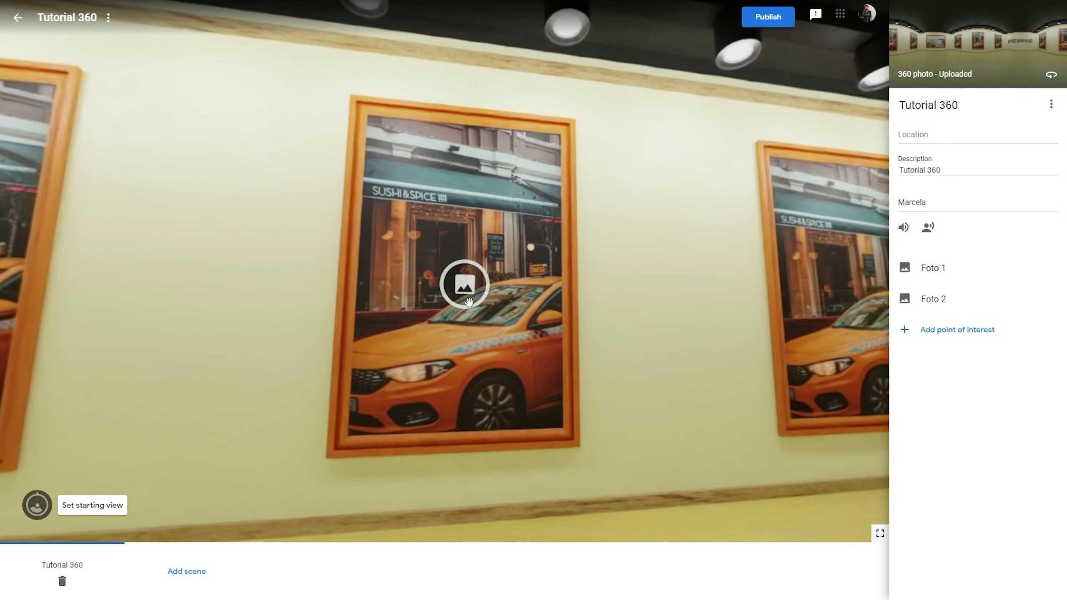
- Recheck Foto 2's placement and shift the Foto 1 beach image slightly left
{"action": "left_click", "coordinate": [591, 318]}
{"action": "left_click_drag", "start_coordinate": [591, 319], "coordinate": [557, 336]}
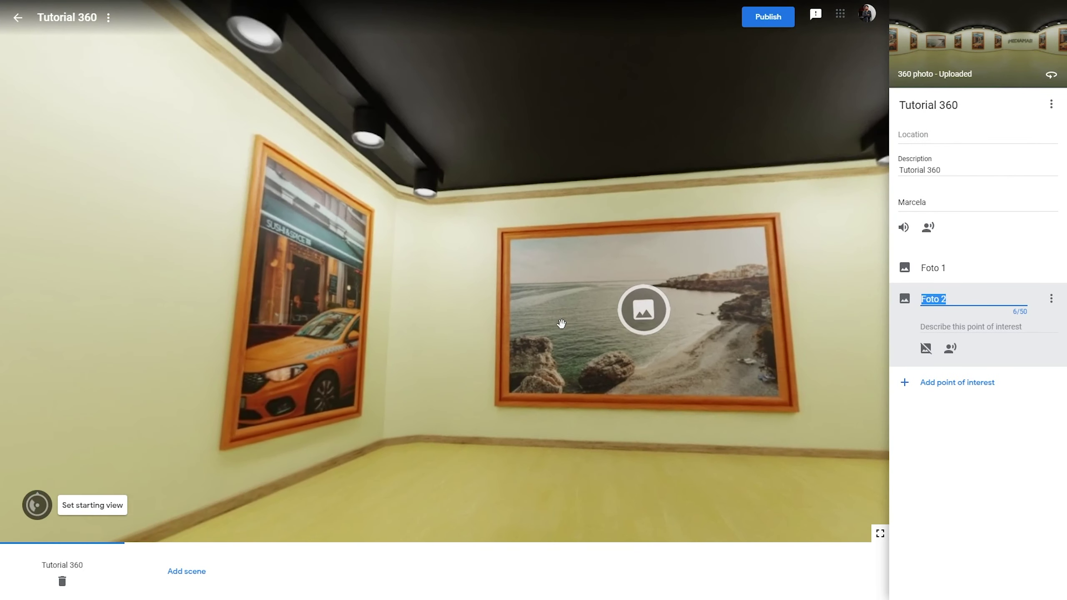
{"action": "left_click", "coordinate": [643, 310]}
{"action": "left_click_drag", "start_coordinate": [648, 317], "coordinate": [589, 304]}
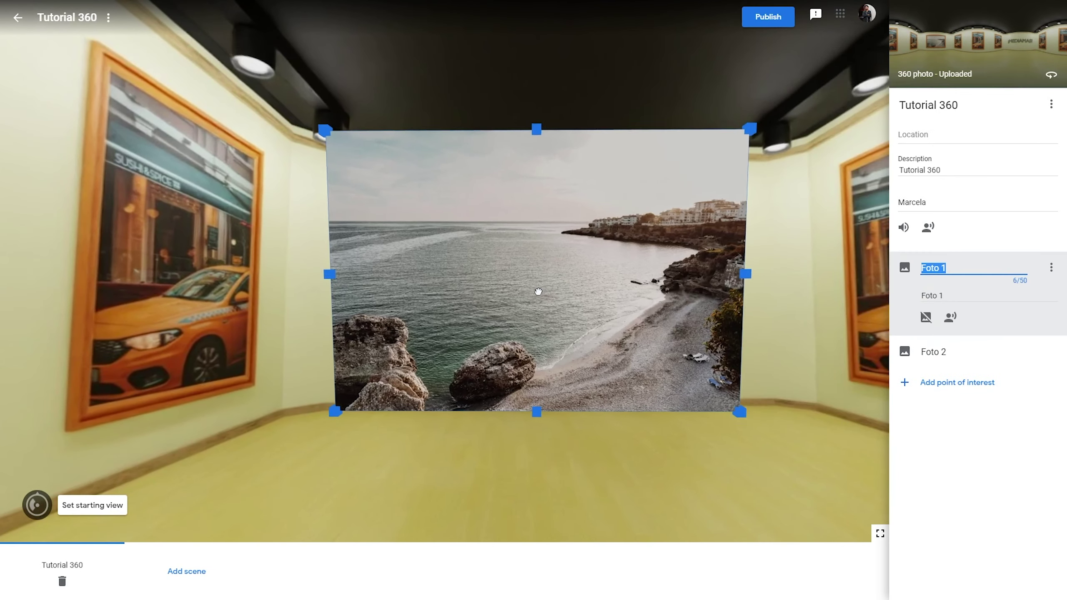
{"action": "left_click_drag", "start_coordinate": [313, 365], "coordinate": [331, 377]}
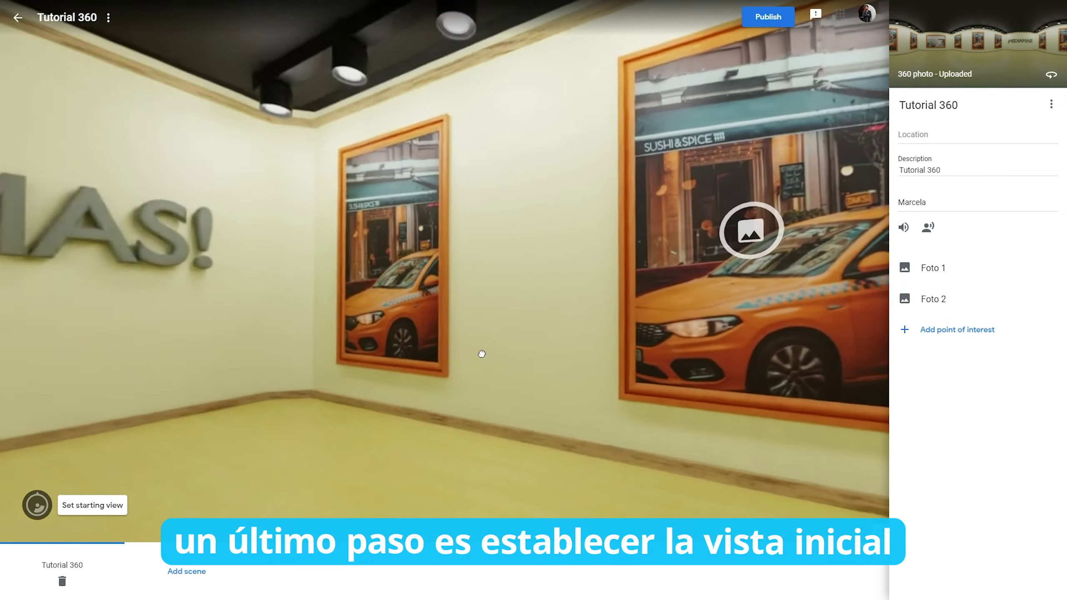
- Rotate the panorama to the ¡MEDIAMAS! wall and save it as the tour's starting view
{"action": "left_click_drag", "start_coordinate": [106, 512], "coordinate": [428, 361]}
{"action": "left_click", "coordinate": [105, 510]}
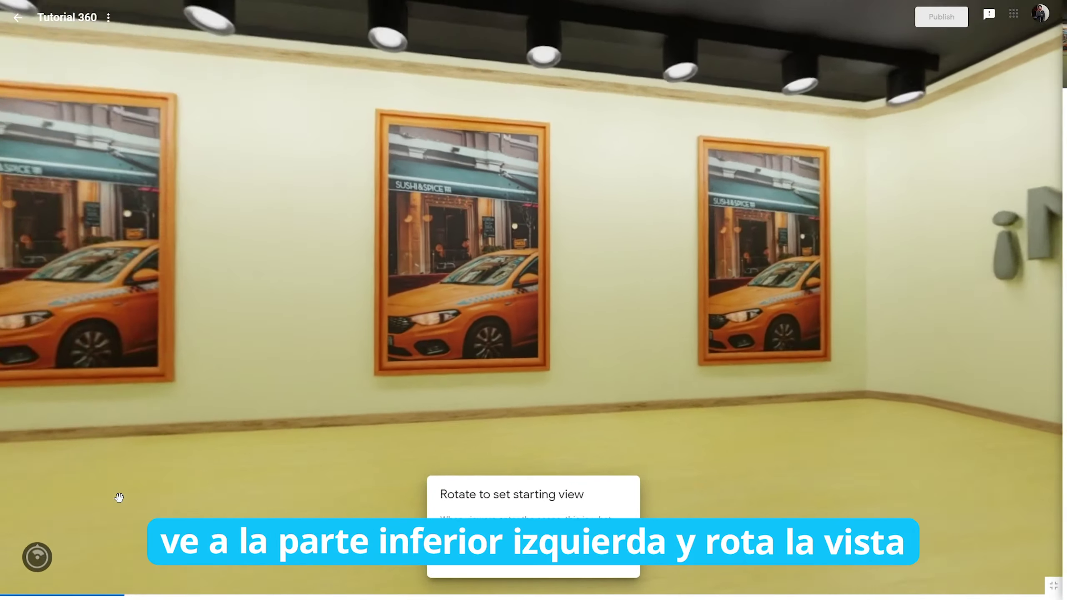
{"action": "mouse_move", "coordinate": [119, 495]}
{"action": "left_mouse_down"}
{"action": "mouse_move", "coordinate": [633, 335]}
{"action": "mouse_move", "coordinate": [381, 328]}
{"action": "left_mouse_up"}
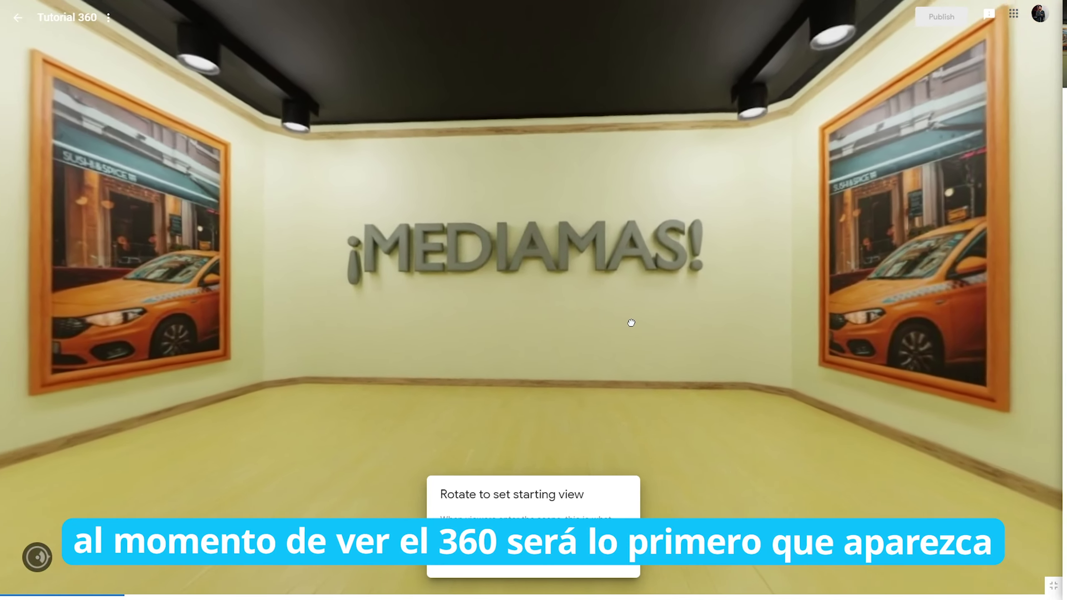
{"action": "mouse_move", "coordinate": [381, 328]}
{"action": "left_mouse_down"}
{"action": "mouse_move", "coordinate": [639, 329]}
{"action": "mouse_move", "coordinate": [632, 358]}
{"action": "left_mouse_up"}
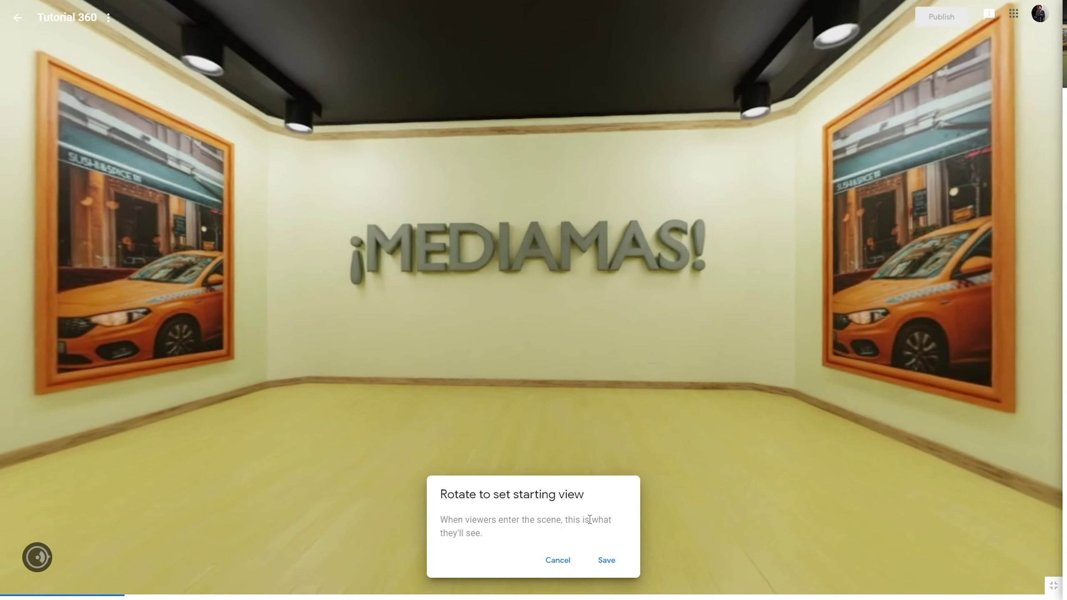
{"action": "left_click", "coordinate": [592, 555]}
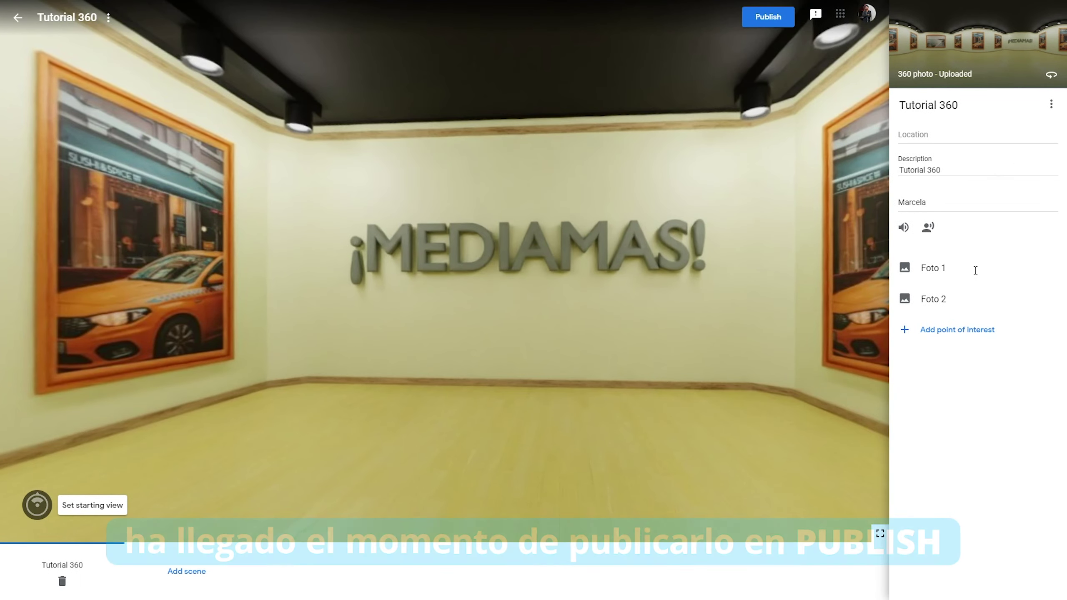
- Publish Tutorial 360 with Public visibility and open the tour on Poly
{"action": "left_click", "coordinate": [768, 19]}
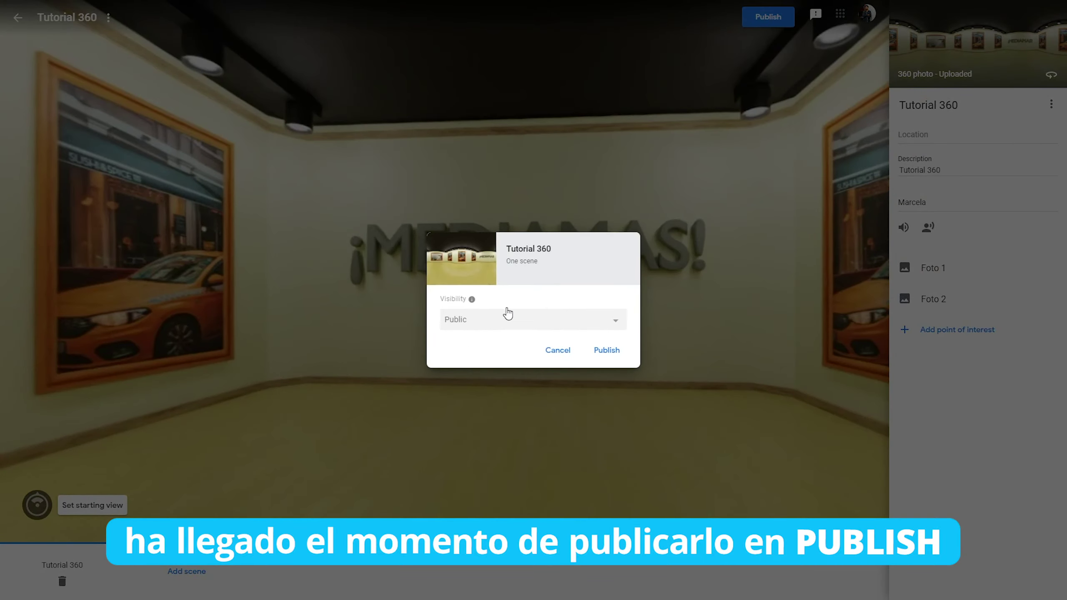
{"action": "left_click", "coordinate": [606, 351]}
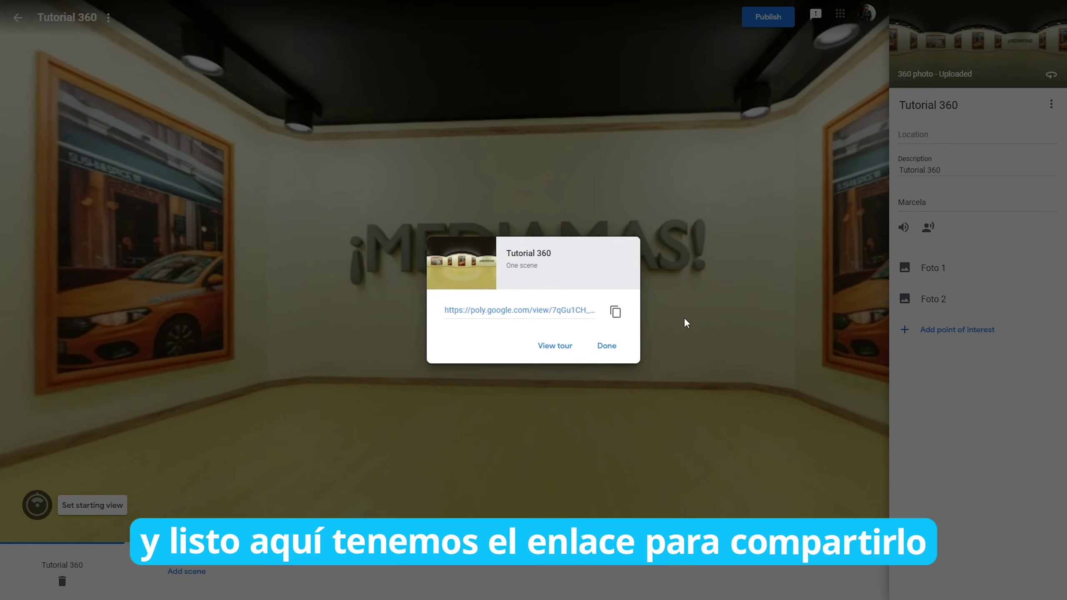
{"action": "left_click", "coordinate": [493, 311]}
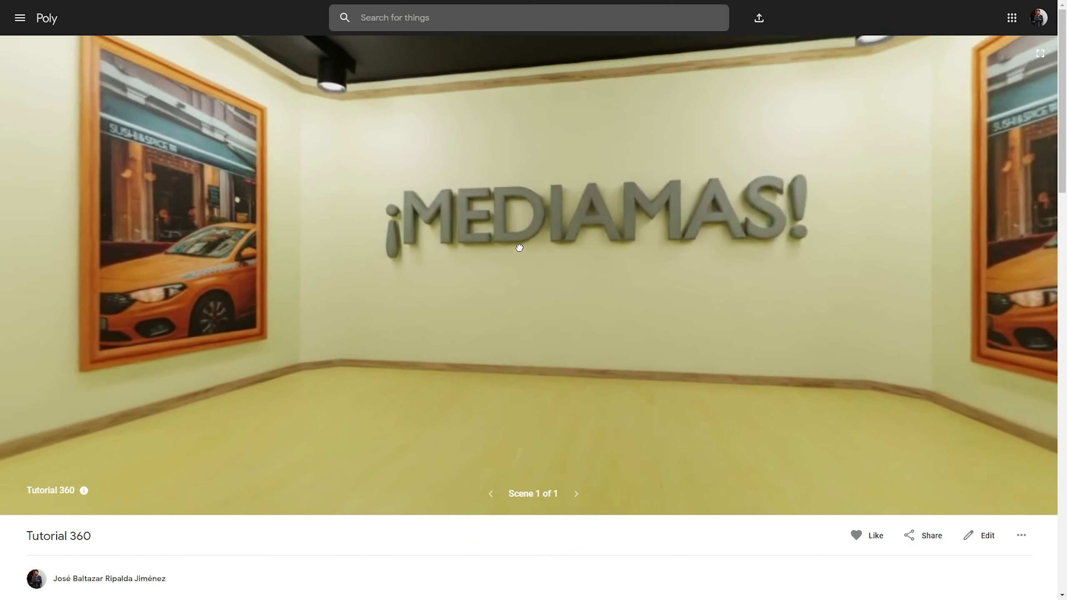
- View the Foto 1 beach image and the Foto 2 taxi image in the Poly viewer
{"action": "left_click_drag", "start_coordinate": [519, 248], "coordinate": [793, 257]}
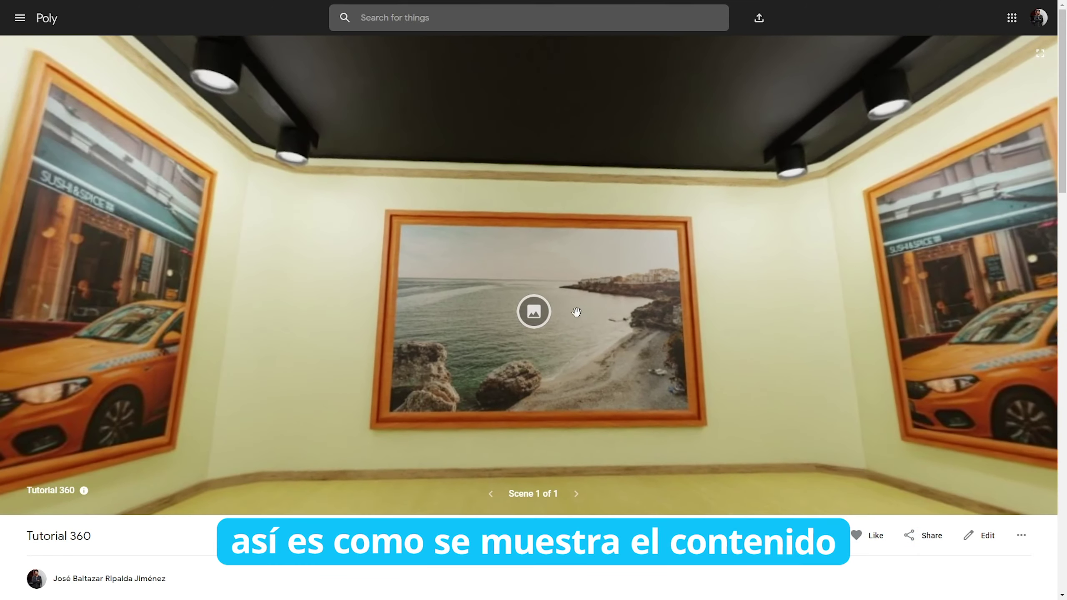
{"action": "left_click", "coordinate": [531, 309]}
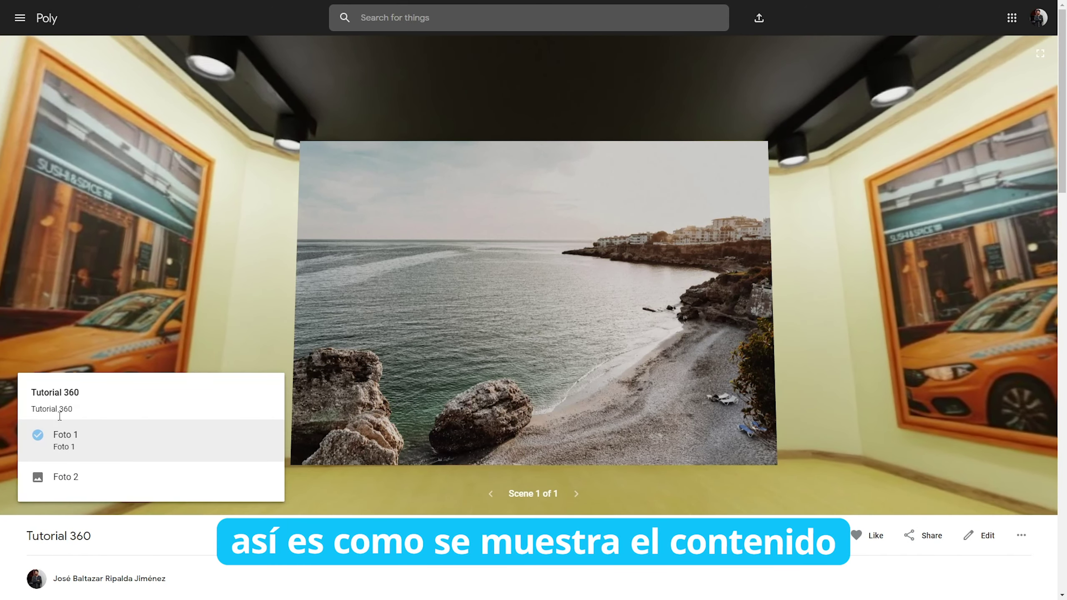
{"action": "left_click", "coordinate": [145, 479]}
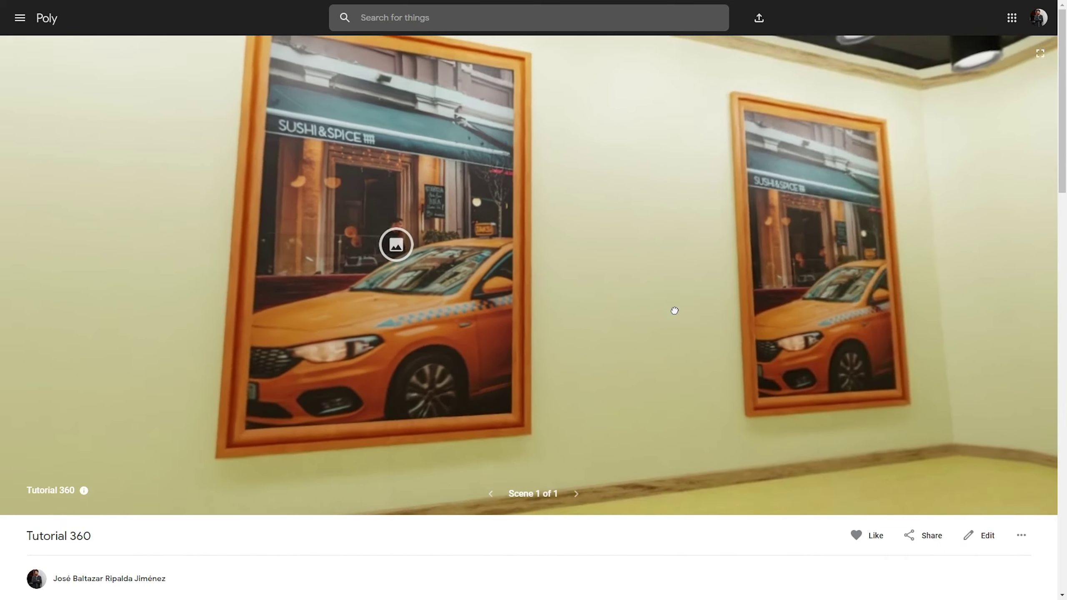
{"action": "scroll", "coordinate": [559, 405], "scroll_direction": "down", "scroll_amount": 2}
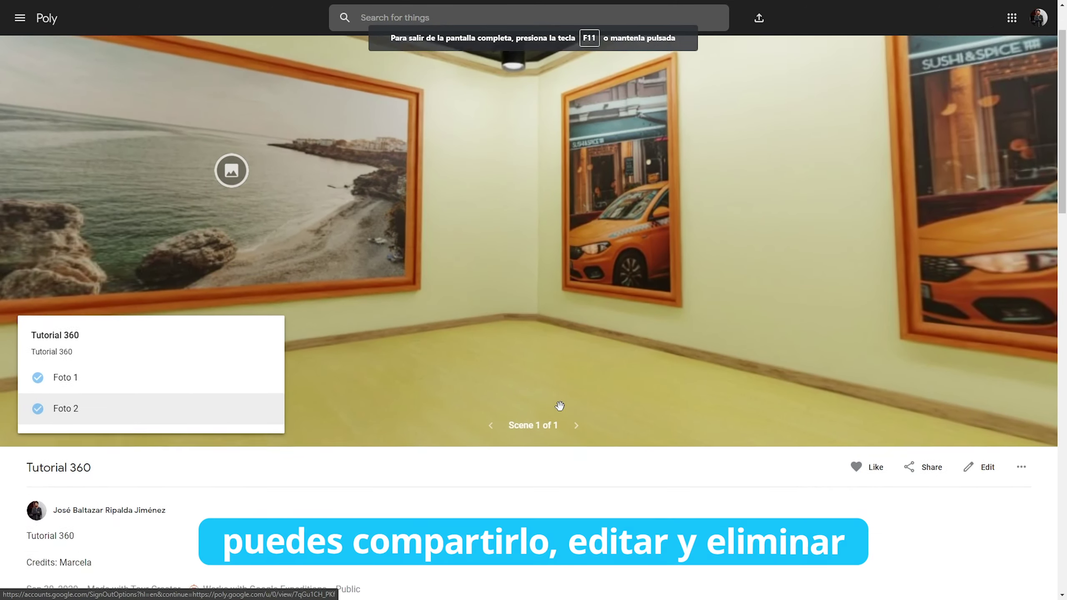
{"action": "scroll", "coordinate": [547, 460], "scroll_direction": "down", "scroll_amount": 4}
{"action": "scroll", "coordinate": [63, 363], "scroll_direction": "up", "scroll_amount": 2}
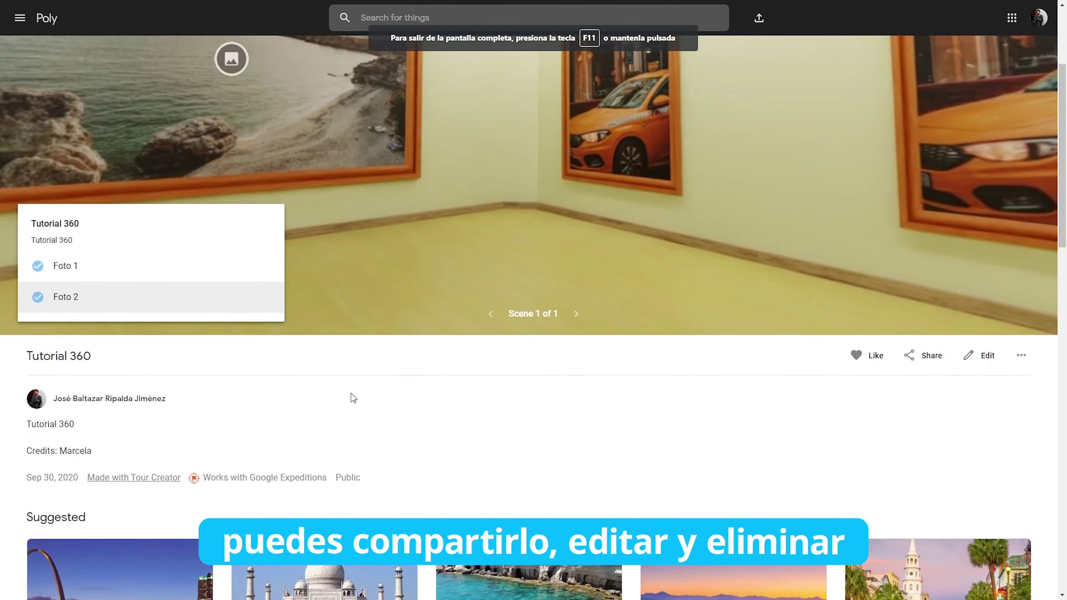
{"action": "scroll", "coordinate": [103, 500], "scroll_direction": "up", "scroll_amount": 2}
{"action": "scroll", "coordinate": [562, 507], "scroll_direction": "up", "scroll_amount": 2}
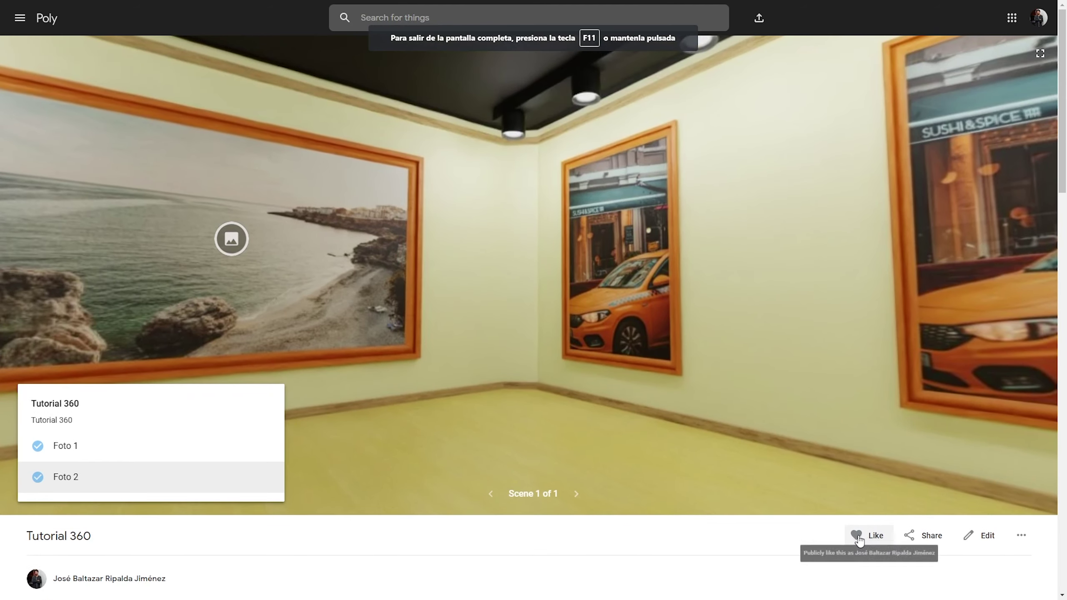
- Like the tour, check its sharing options, and open its additional options menu
{"action": "left_click", "coordinate": [855, 535]}
{"action": "left_click", "coordinate": [916, 541]}
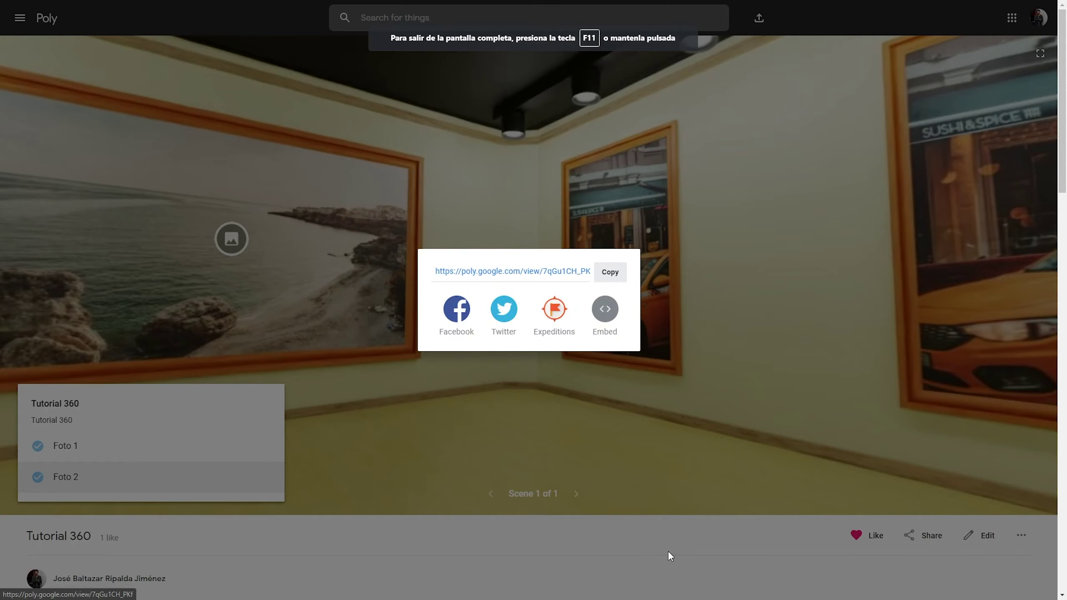
{"action": "left_click", "coordinate": [670, 555]}
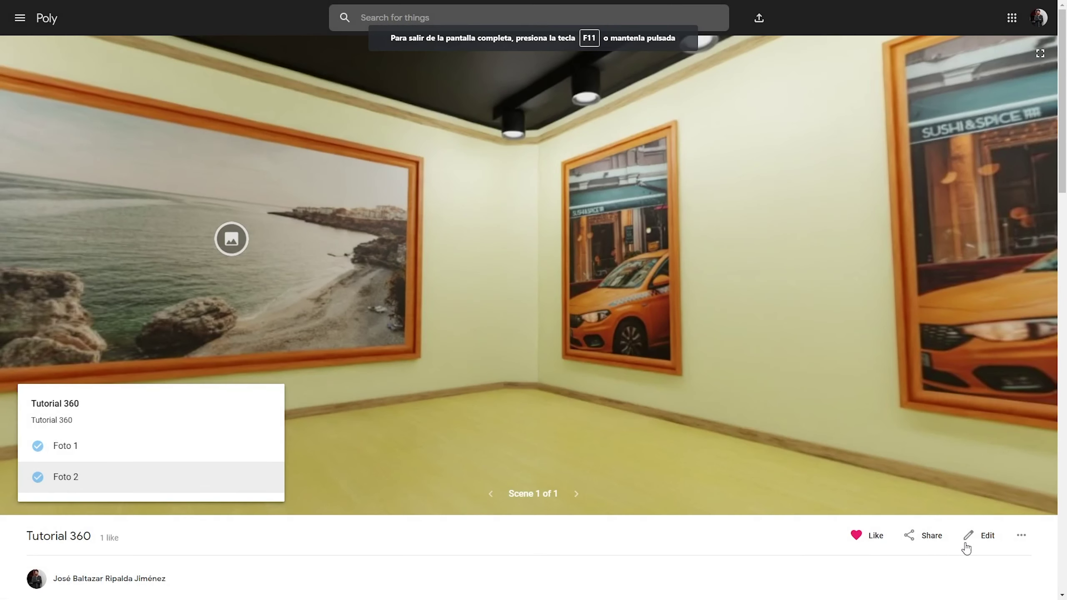
{"action": "left_click", "coordinate": [1029, 540]}
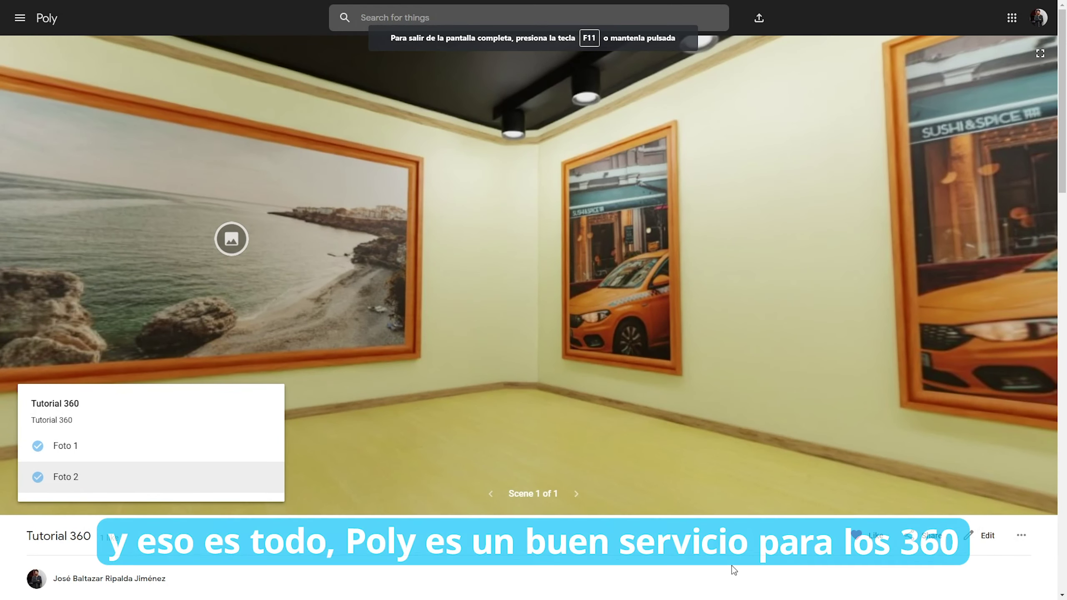